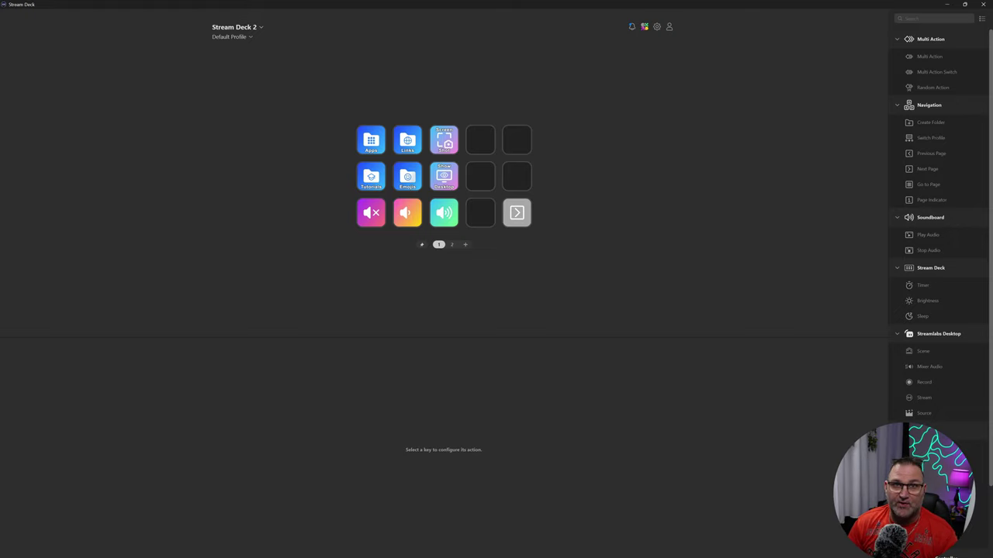
# Step: Restore the maximized Elgato Stream Deck window to a smaller size
pyautogui.click(964, 4)
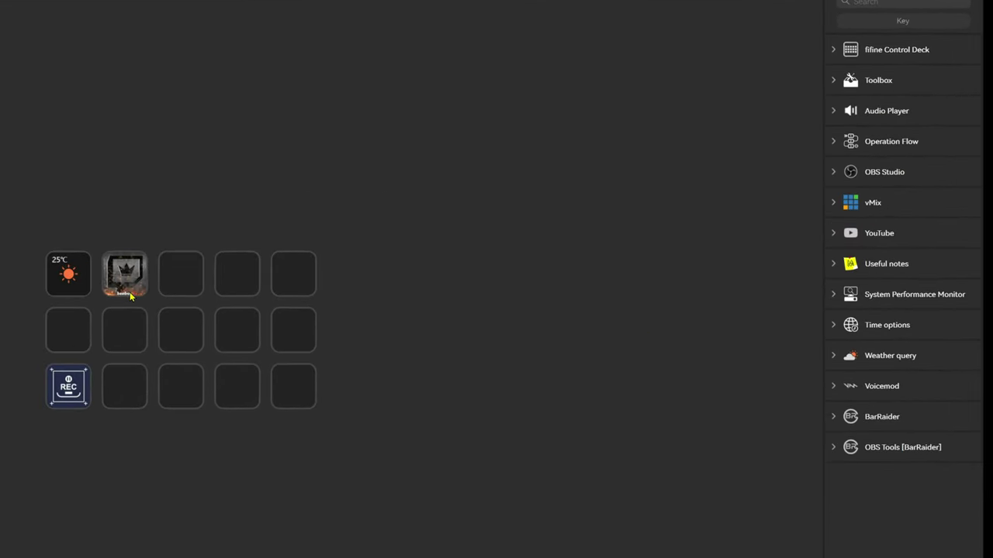
# Step: Expand the fifine Control Deck actions and drag Create Folder and Scene Shift toward the keys
pyautogui.click(834, 51)
pyautogui.moveTo(898, 83); pyautogui.dragTo(193, 277)
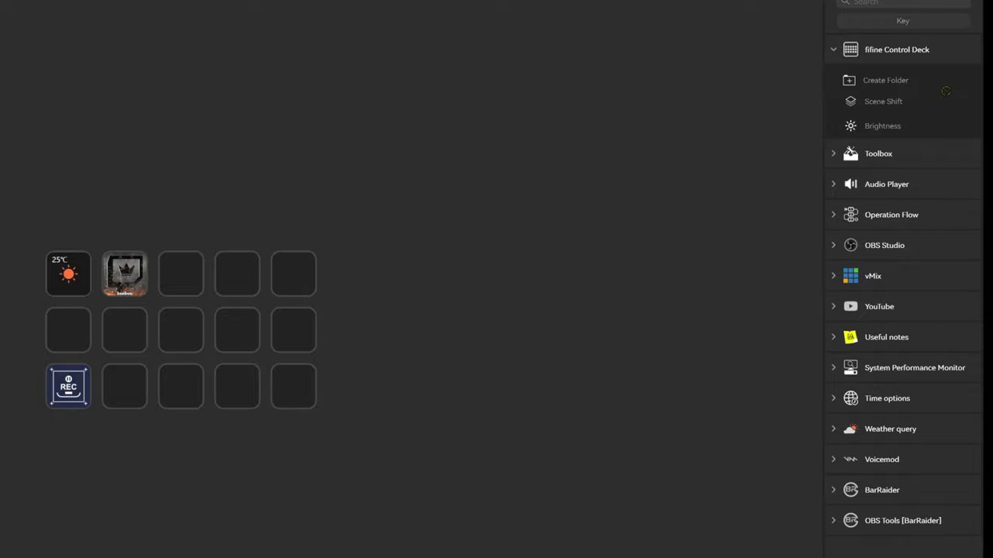
pyautogui.moveTo(897, 103); pyautogui.dragTo(931, 101)
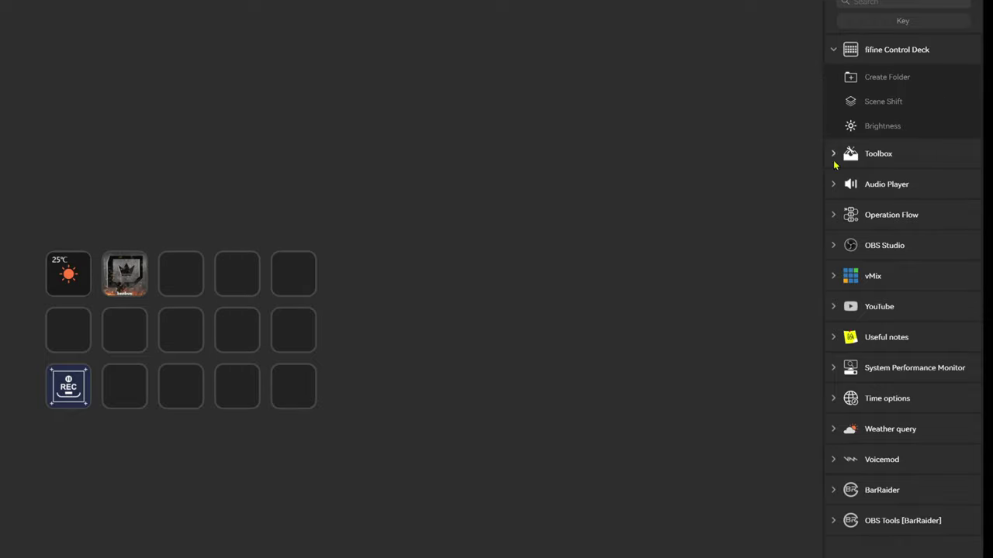
# Step: Browse the Audio Player, Toolbox and Operation Flow action lists
pyautogui.click(834, 109)
pyautogui.click(835, 80)
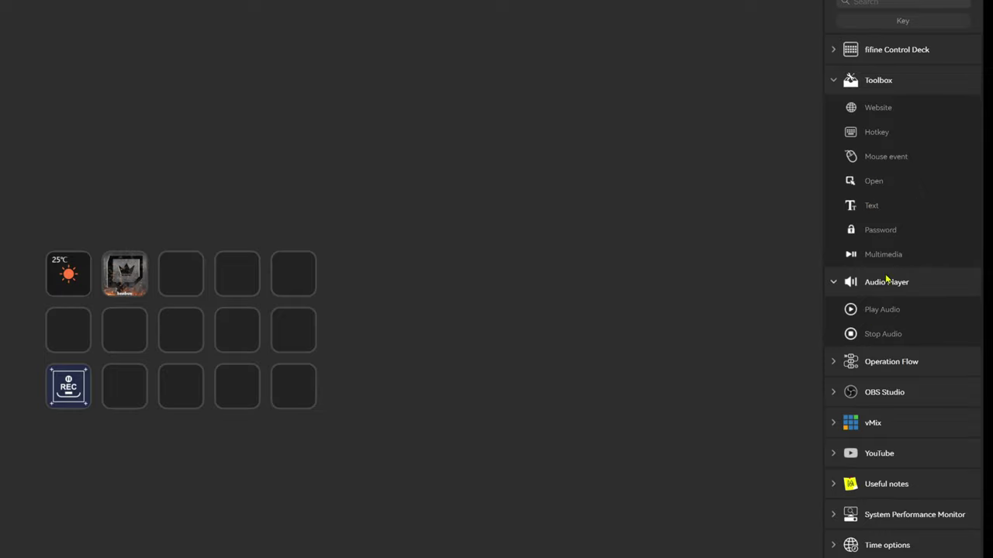
pyautogui.click(834, 80)
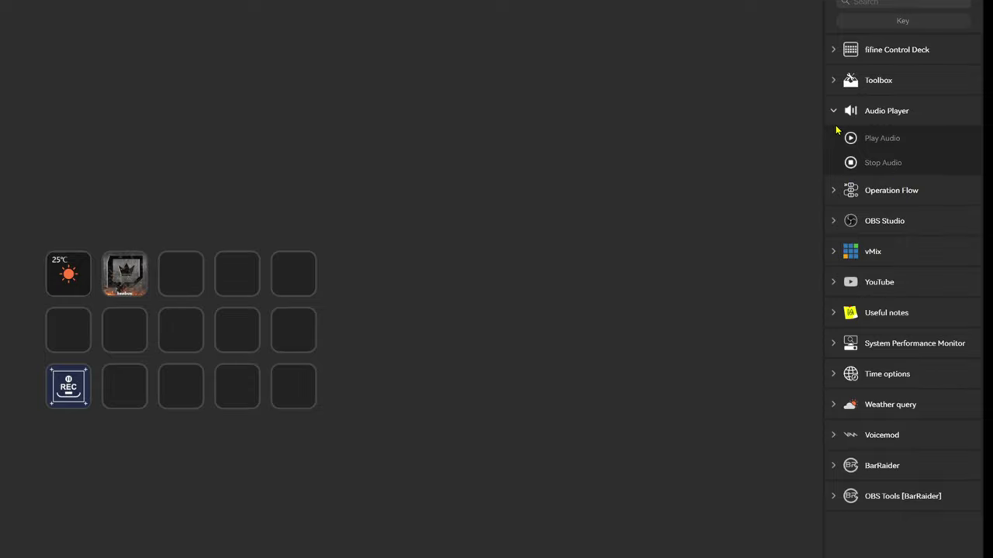
pyautogui.click(837, 123)
pyautogui.click(837, 146)
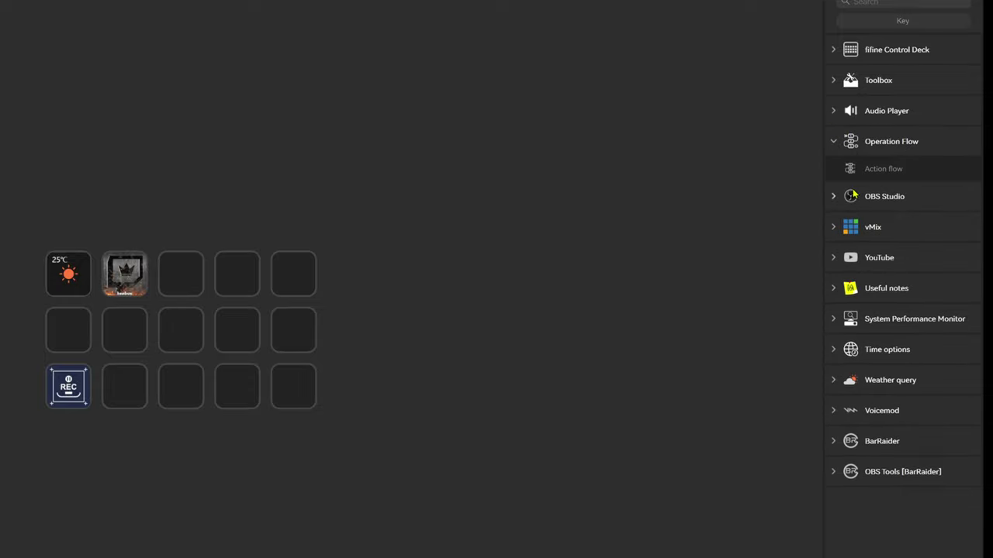
# Step: Expand and collapse the OBS Studio, vMix, YouTube and Useful notes categories in turn
pyautogui.click(861, 199)
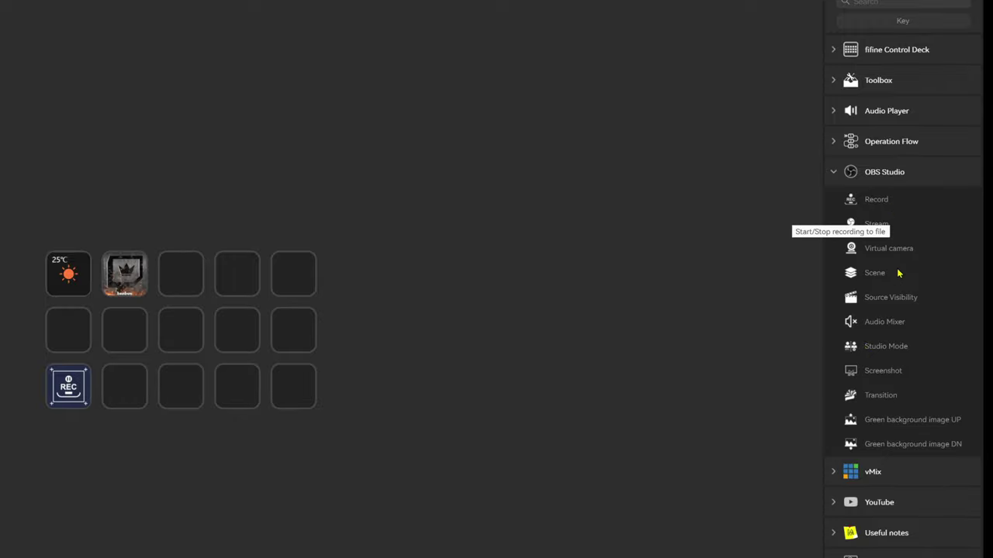
pyautogui.click(830, 172)
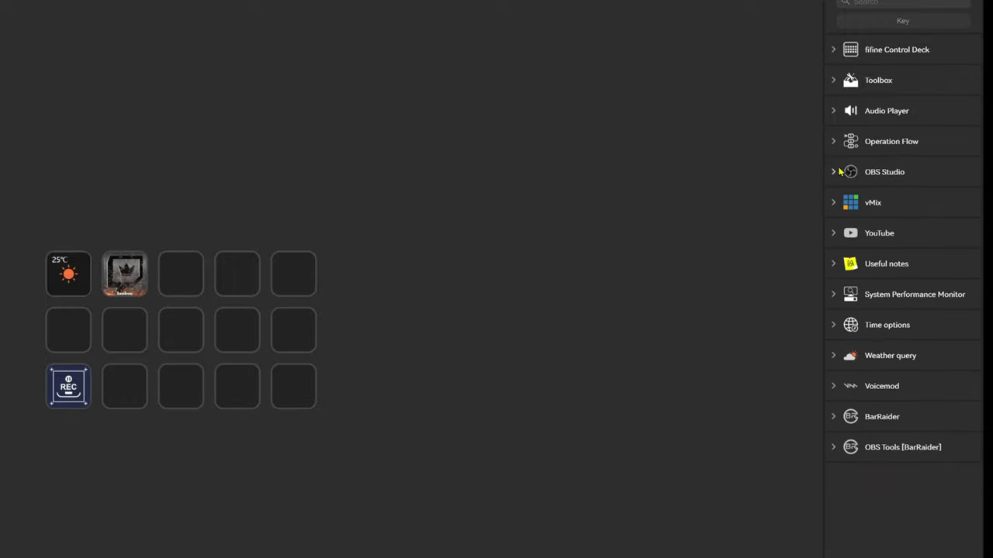
pyautogui.click(837, 203)
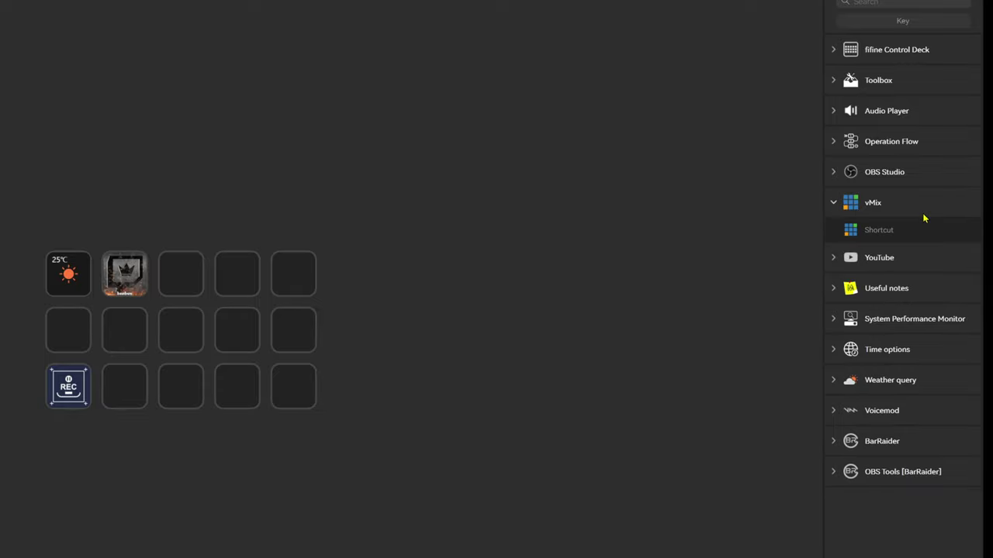
pyautogui.click(833, 202)
pyautogui.click(835, 233)
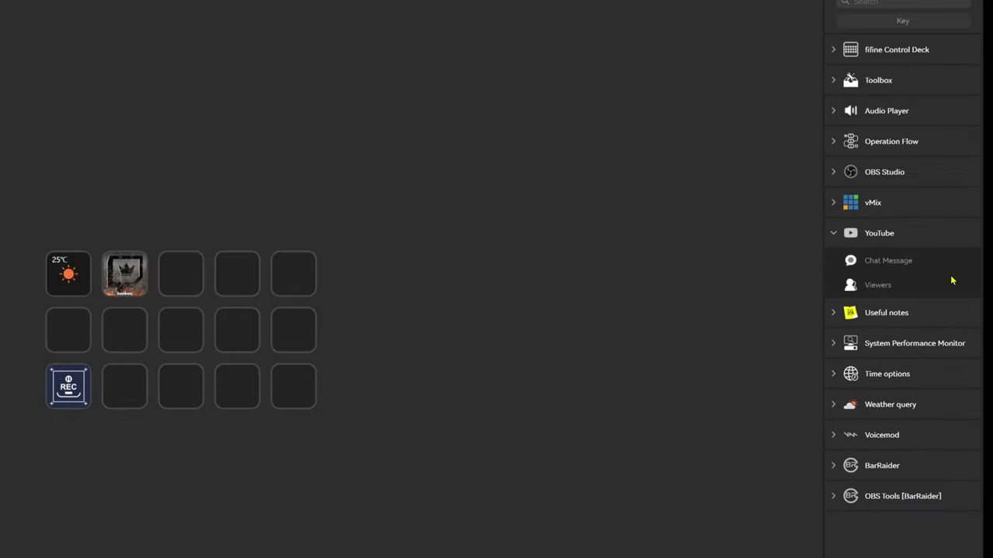
pyautogui.click(834, 233)
pyautogui.click(835, 264)
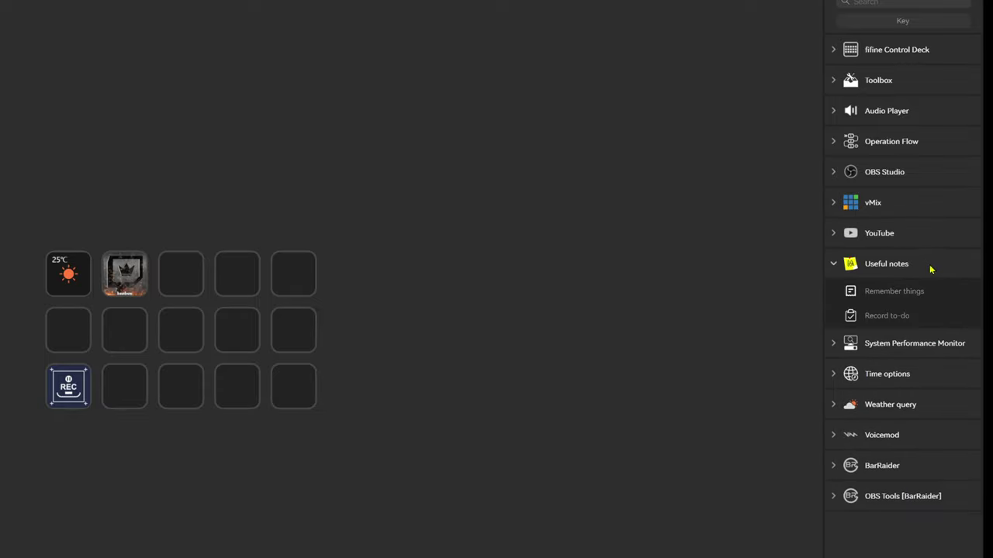
pyautogui.click(834, 264)
# Step: Browse the OBS Tools [BarRaider] and BarRaider actions, ending on the Voicemod actions
pyautogui.click(833, 448)
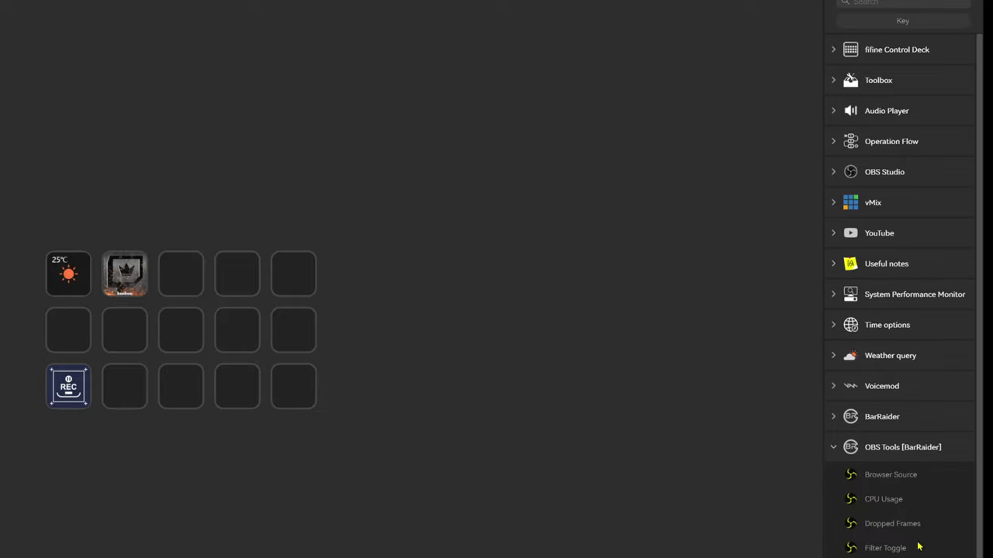
pyautogui.scroll(-3, 920, 545)
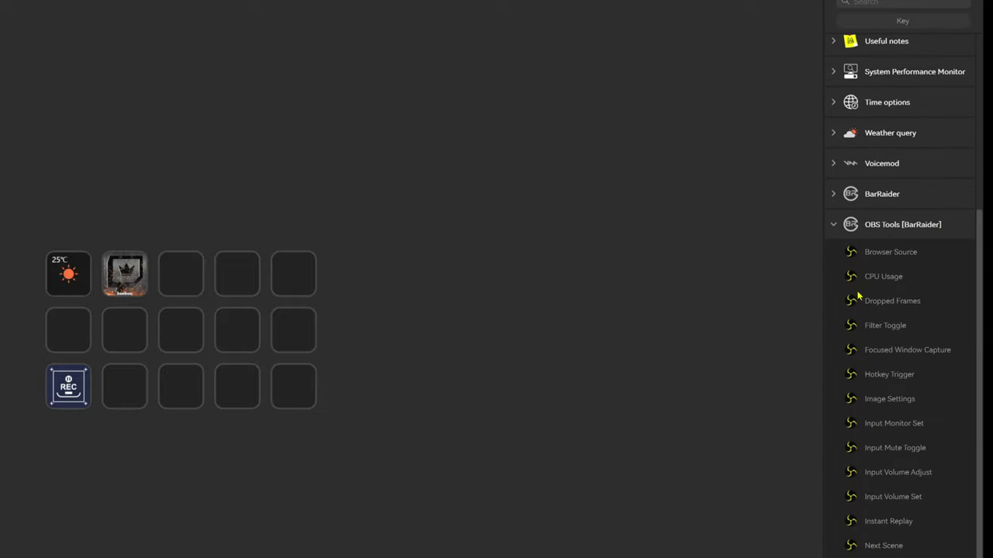
pyautogui.click(836, 231)
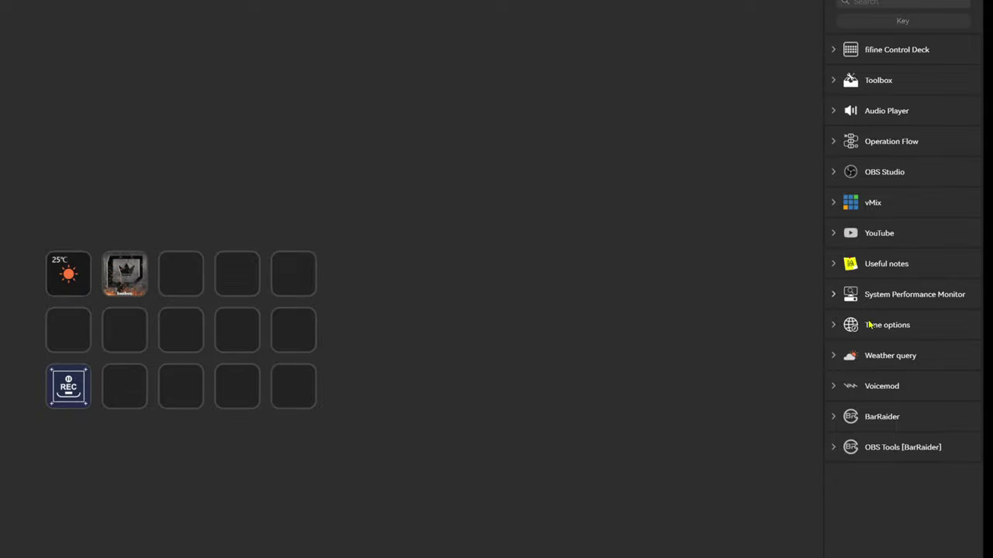
pyautogui.click(836, 420)
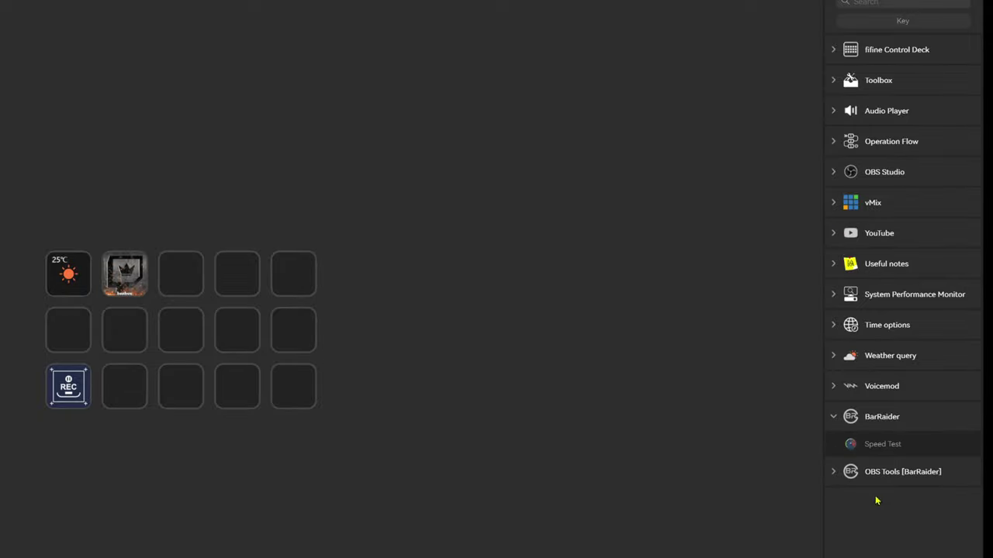
pyautogui.click(834, 386)
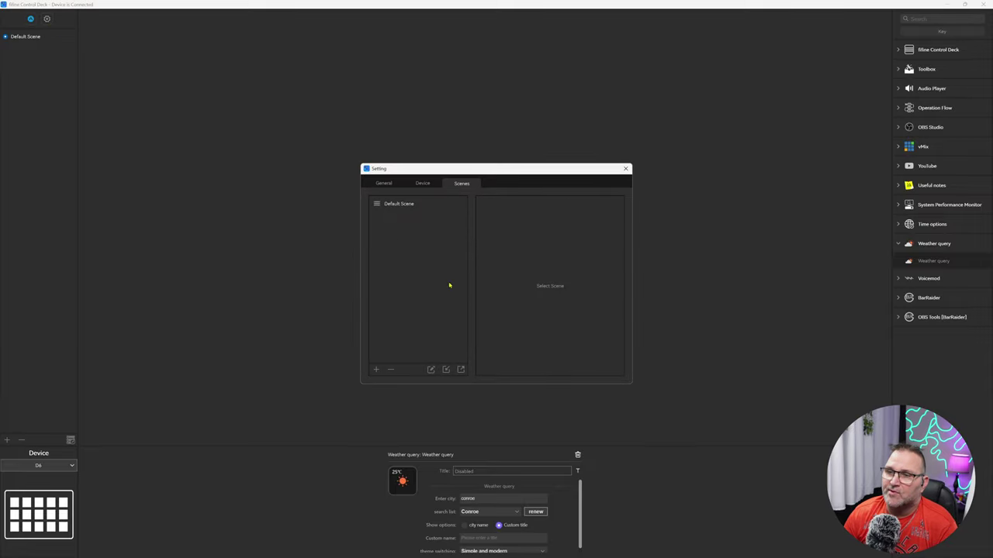
# Step: Check for a software update on the General page and dismiss the already-latest notice
pyautogui.click(383, 185)
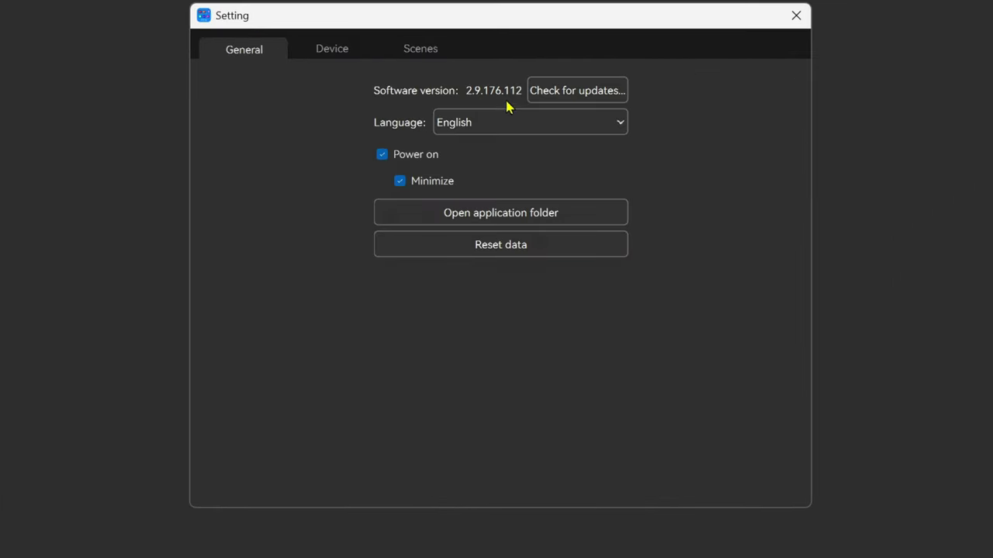
pyautogui.click(582, 91)
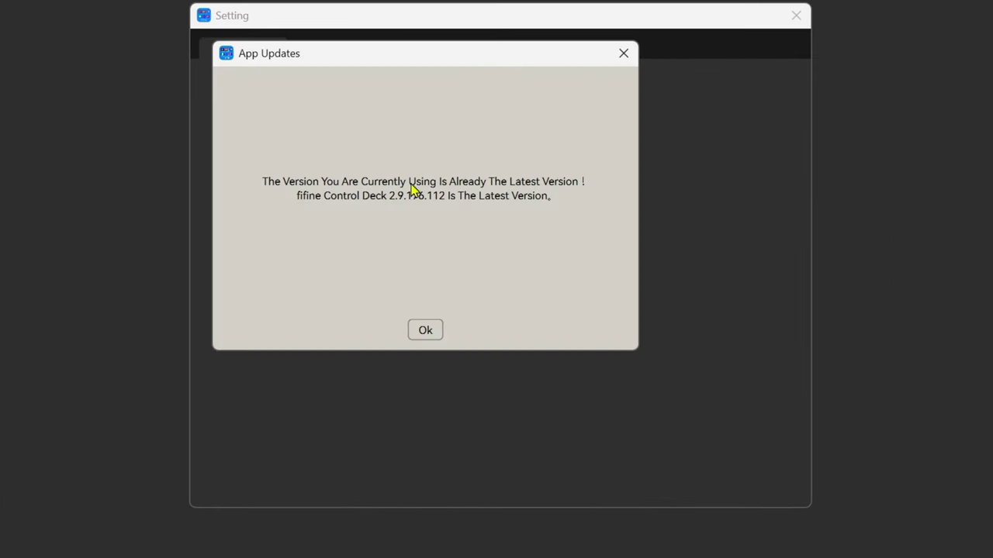
pyautogui.click(426, 332)
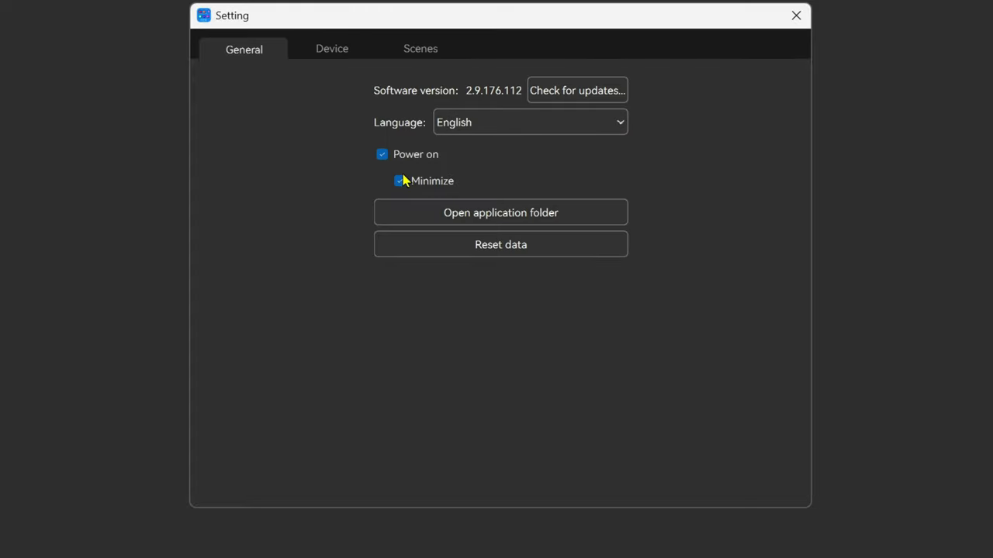
# Step: Check the device firmware for updates and dismiss the firmware notice
pyautogui.click(338, 51)
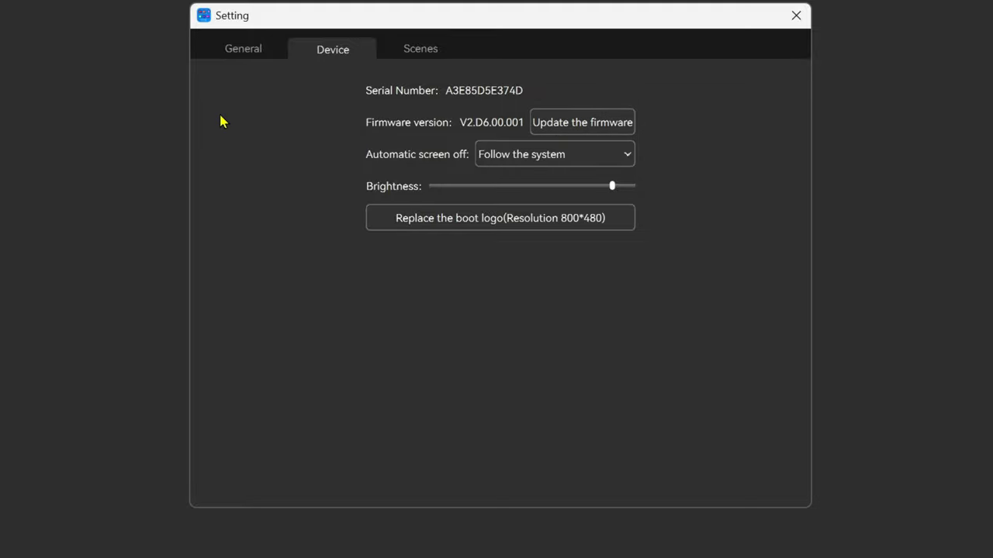
pyautogui.click(233, 57)
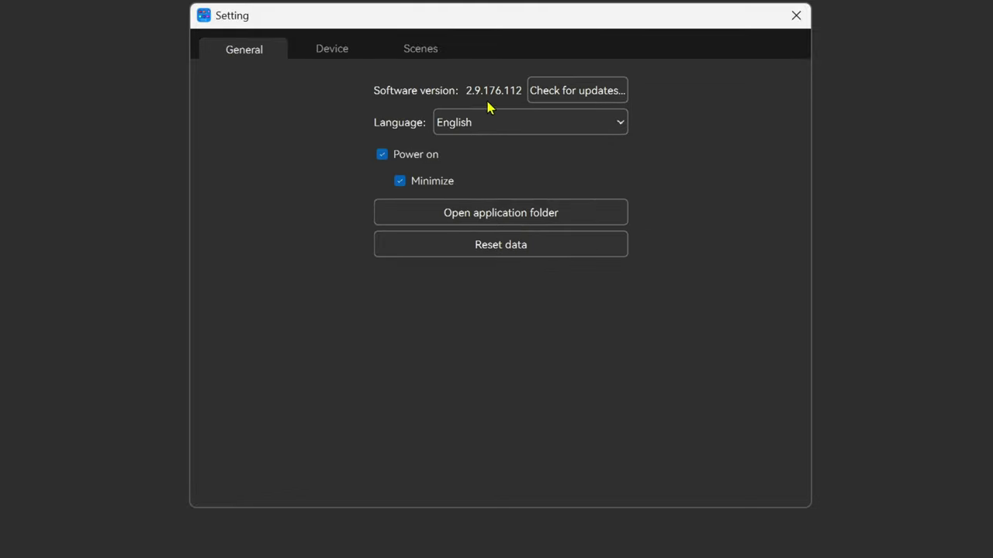
pyautogui.click(309, 43)
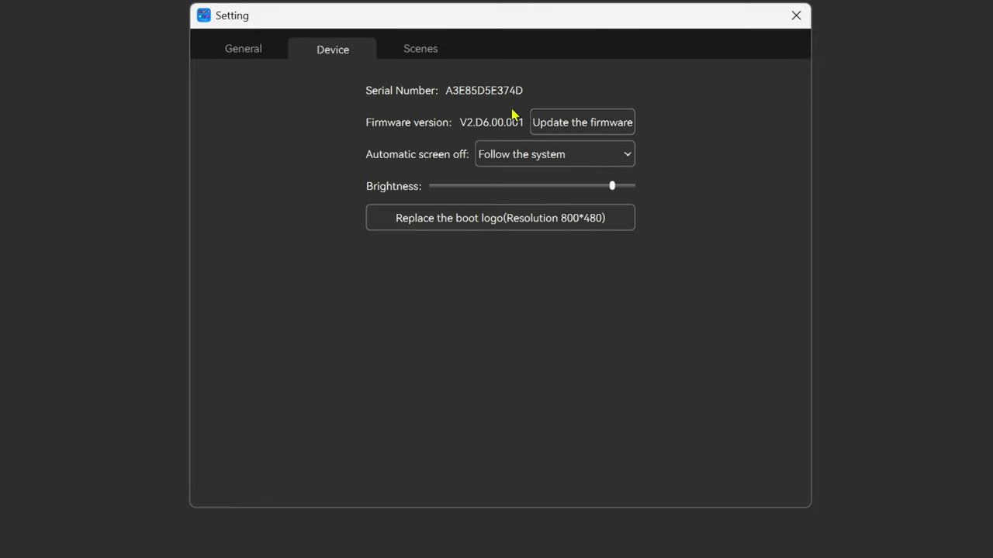
pyautogui.click(598, 127)
pyautogui.click(559, 300)
# Step: Nudge the display brightness down then slightly up, and switch to the Scenes tab
pyautogui.click(607, 187)
pyautogui.click(632, 186)
pyautogui.scroll(3, 586, 188)
pyautogui.hotkey('ctrl', 'Tab')
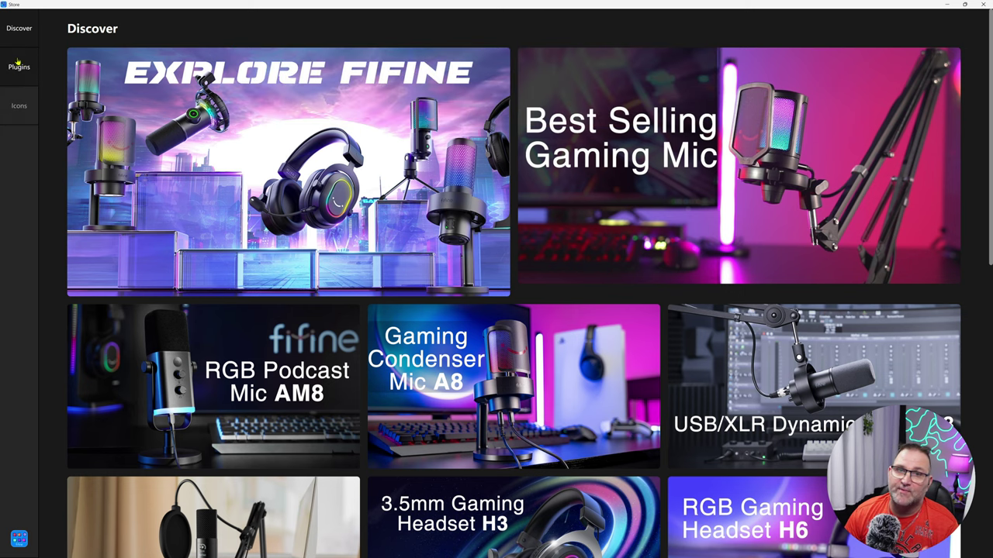
# Step: Scroll through the Discover page's fifine microphone and headset banners and back up
pyautogui.scroll(-3, 321, 257)
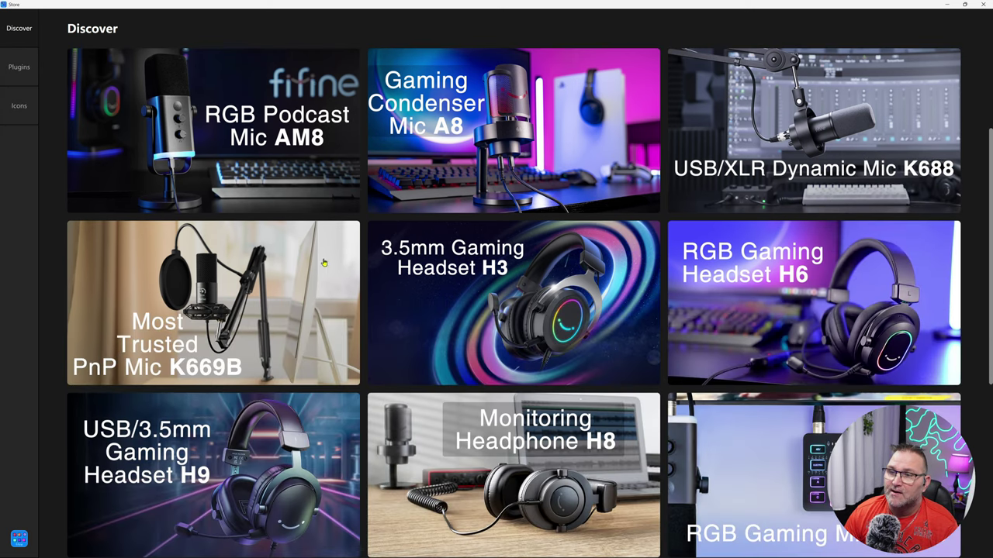
pyautogui.scroll(-3, 346, 271)
pyautogui.scroll(-3, 346, 272)
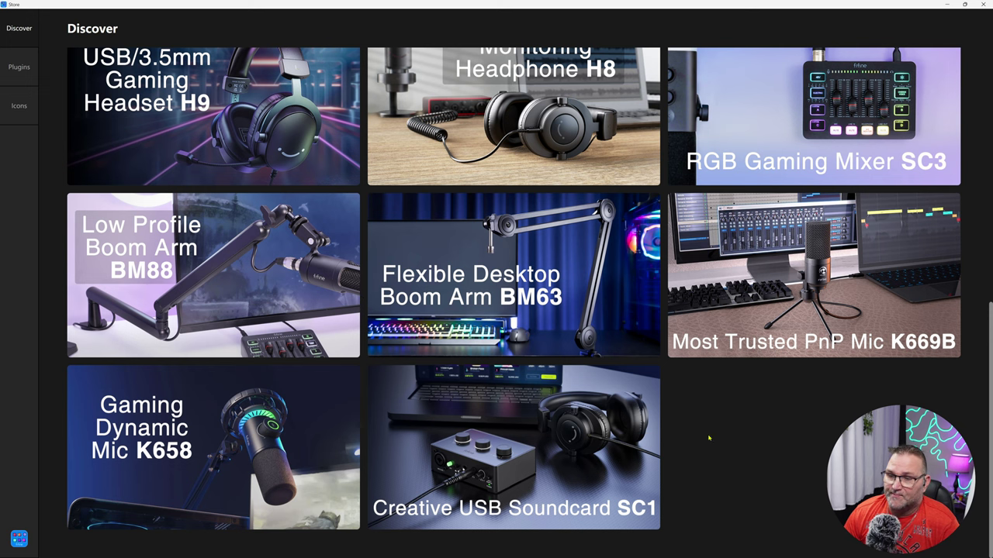
pyautogui.scroll(2, 543, 415)
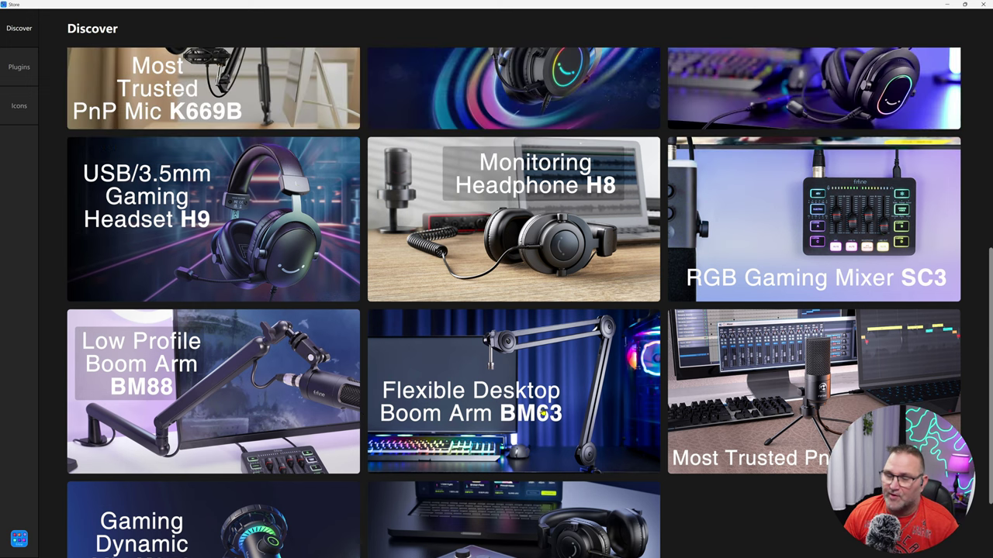
pyautogui.scroll(3, 283, 326)
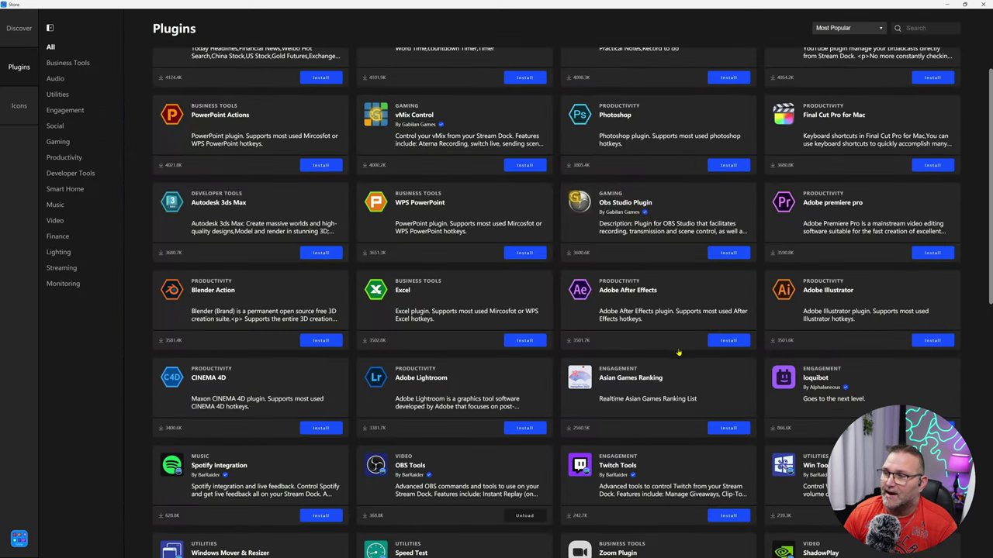
# Step: Scroll through the popular plugins list and back to the top
pyautogui.scroll(-3, 678, 356)
pyautogui.scroll(-5, 679, 355)
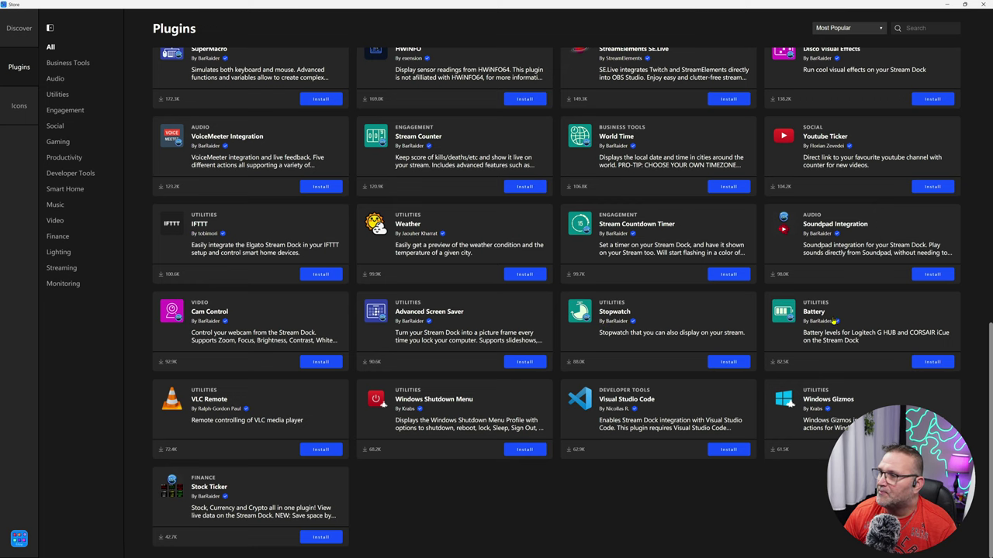
pyautogui.scroll(5, 504, 342)
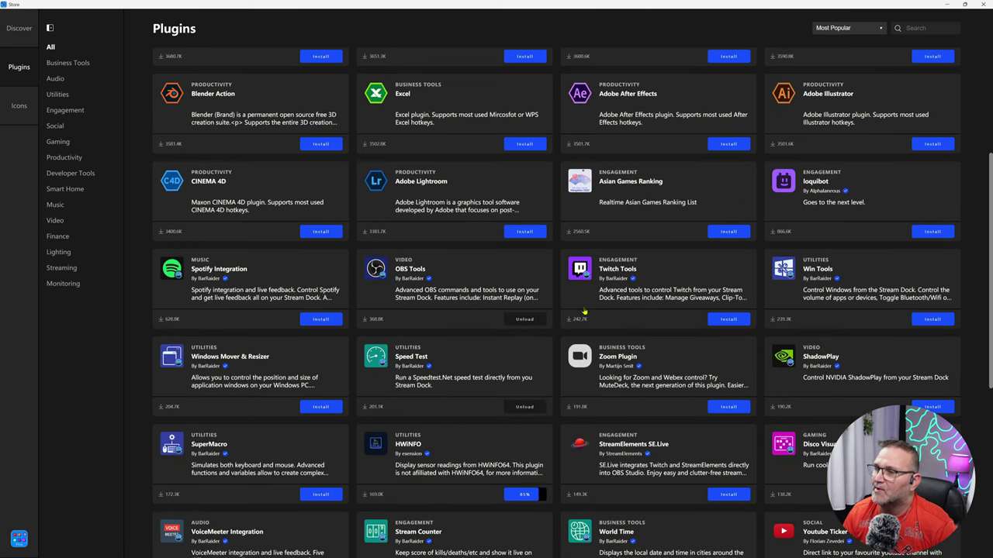
pyautogui.scroll(2, 828, 287)
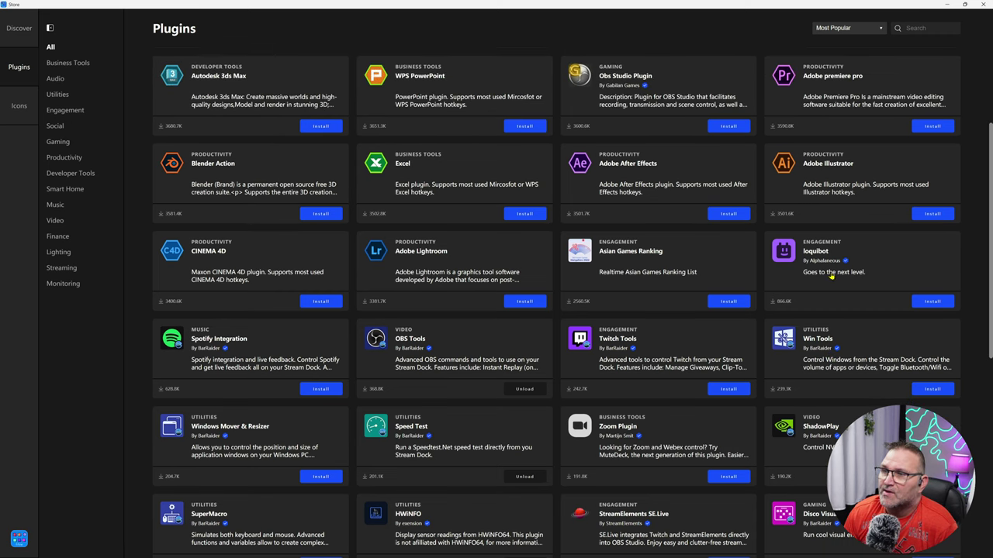
pyautogui.scroll(3, 500, 307)
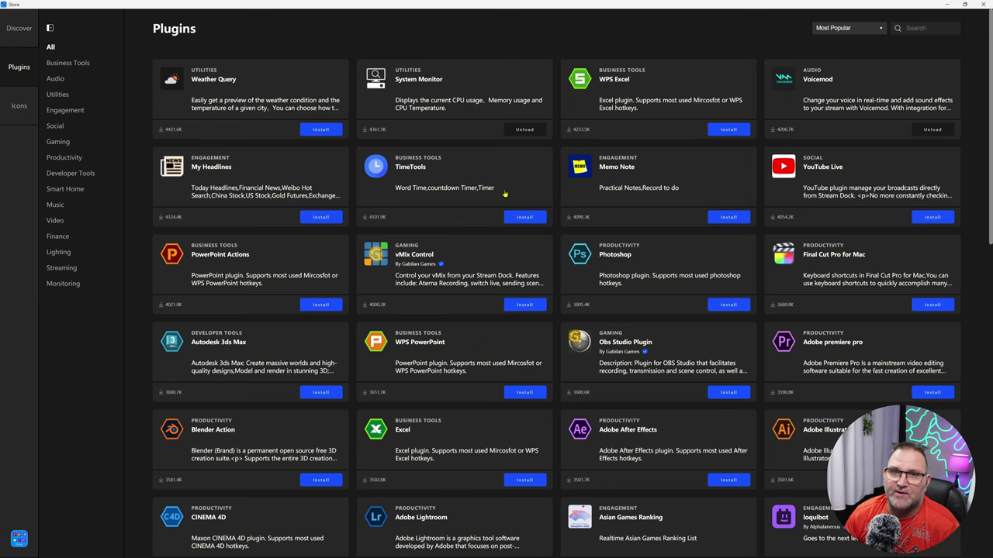
# Step: Filter plugins by Business Tools, Audio, Utilities, Gaming and Productivity, ending on Gaming
pyautogui.click(74, 63)
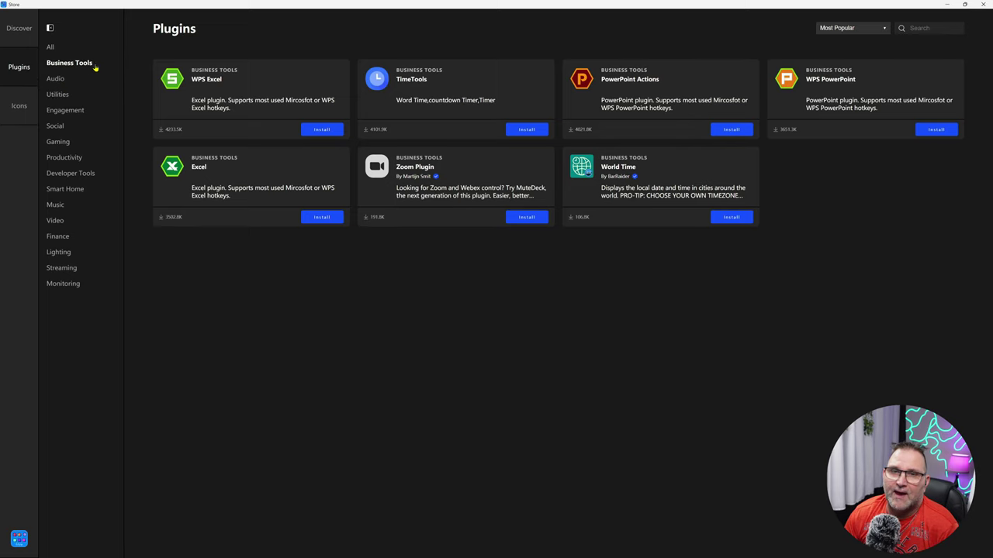
pyautogui.click(55, 79)
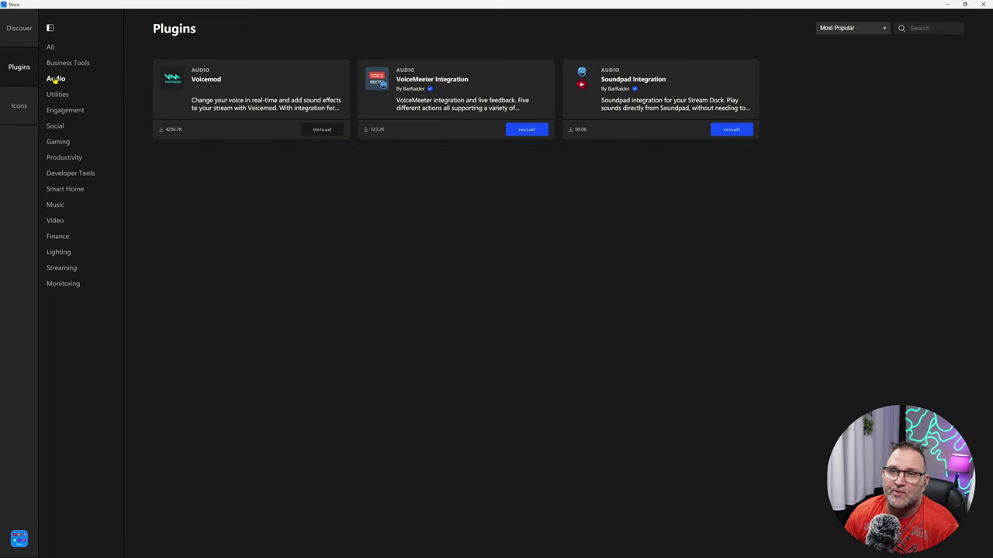
pyautogui.click(58, 95)
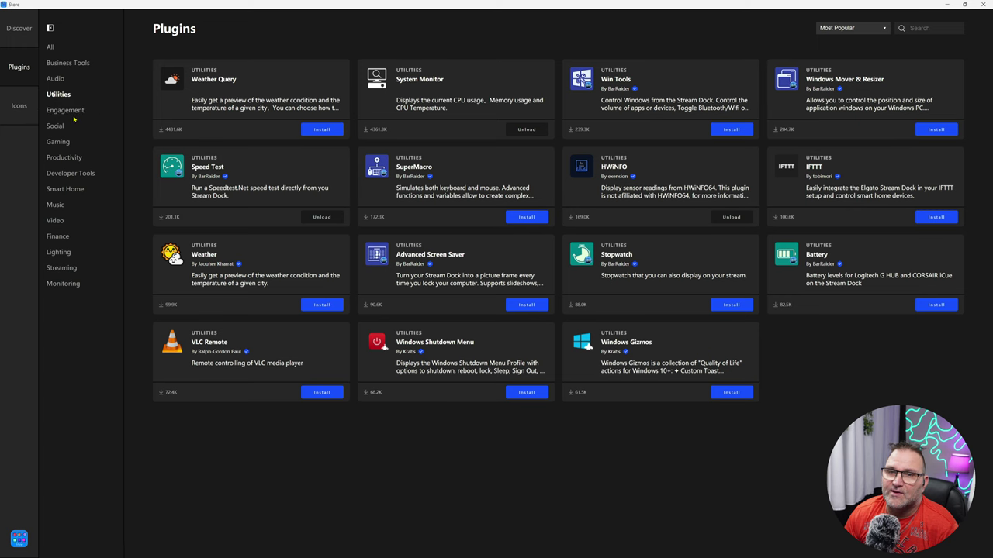
pyautogui.click(62, 142)
pyautogui.click(65, 157)
pyautogui.click(65, 143)
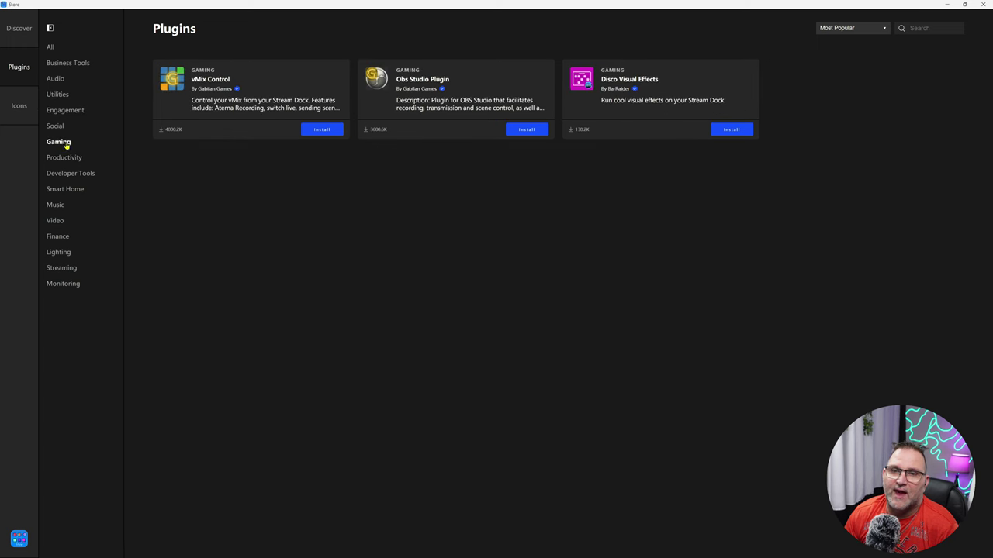
# Step: Show the Icons page and scroll through packs like BLACK MYTH: WUKONG, Neon Grids and Blade
pyautogui.click(19, 105)
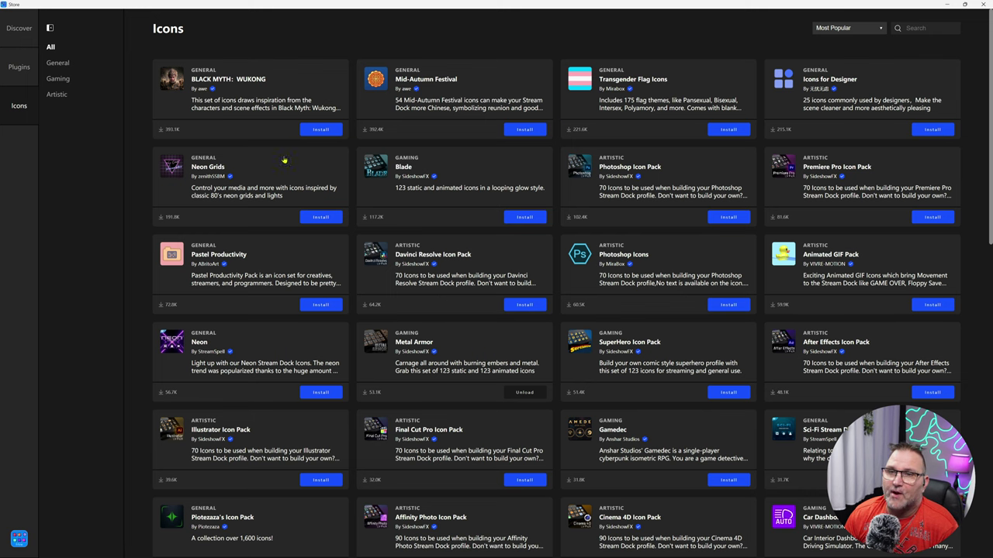
pyautogui.scroll(-3, 323, 256)
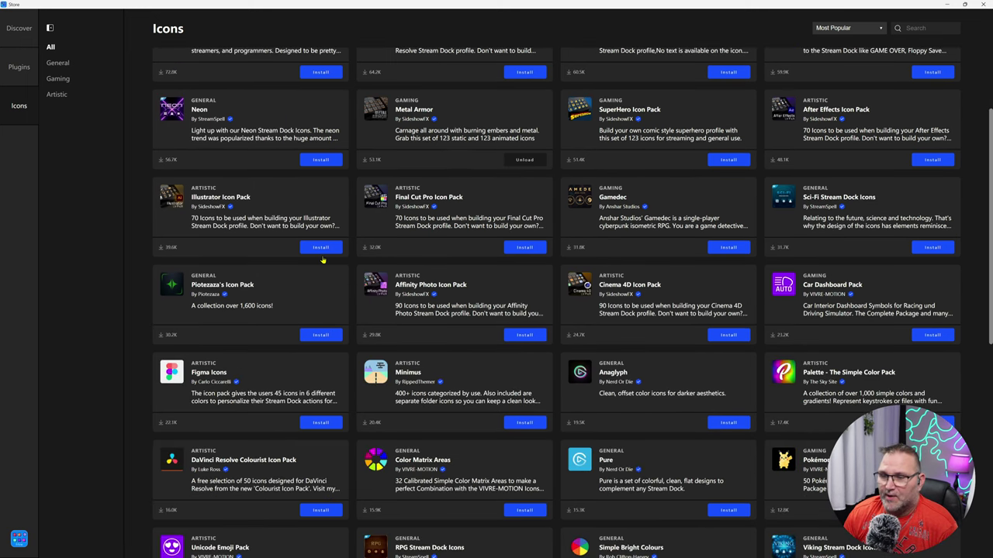
pyautogui.scroll(-6, 323, 260)
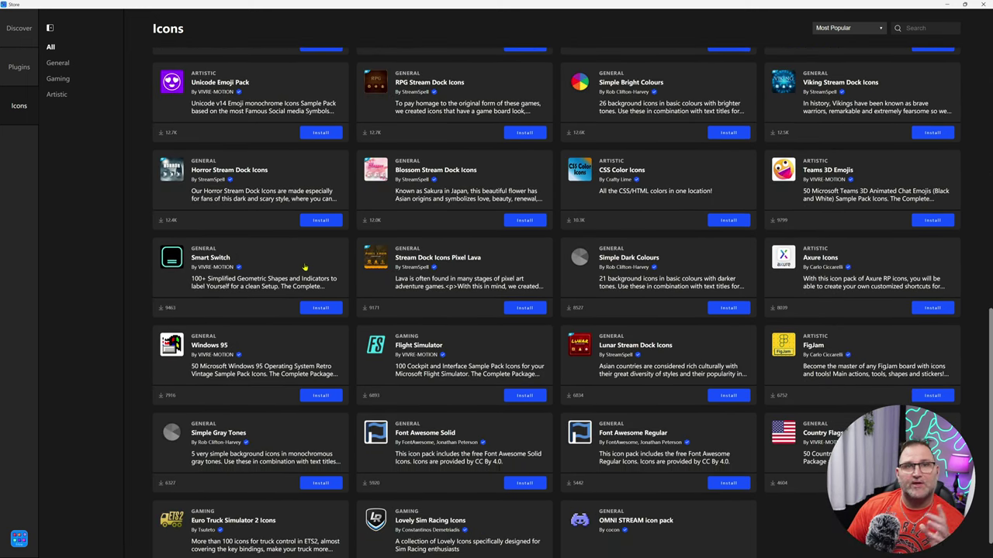
pyautogui.scroll(-1, 305, 268)
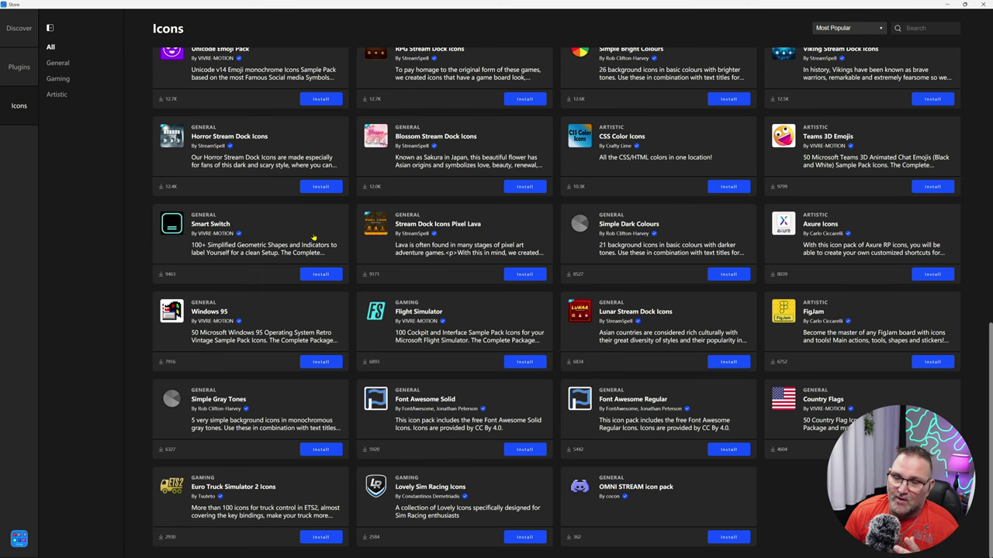
pyautogui.scroll(1, 363, 259)
pyautogui.scroll(8, 363, 259)
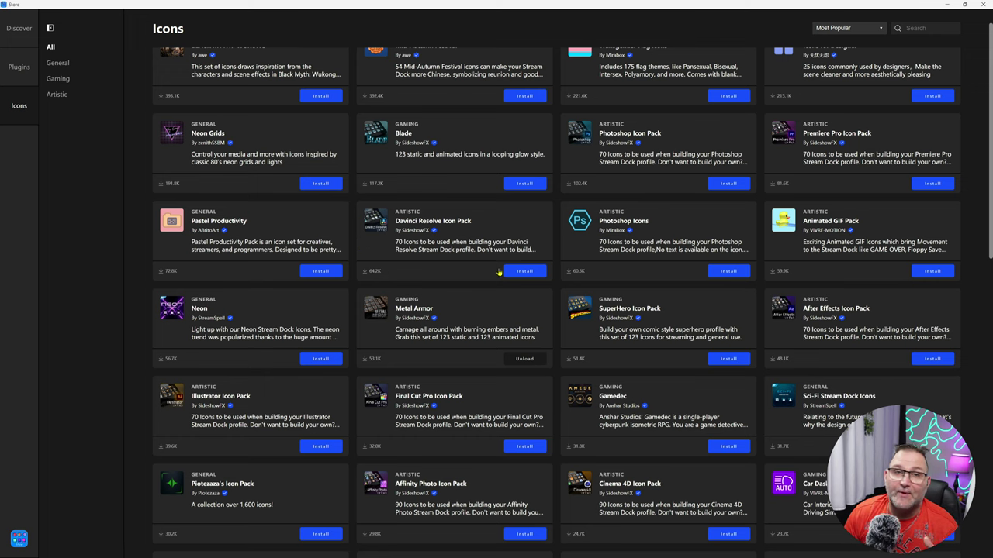
pyautogui.scroll(1, 550, 283)
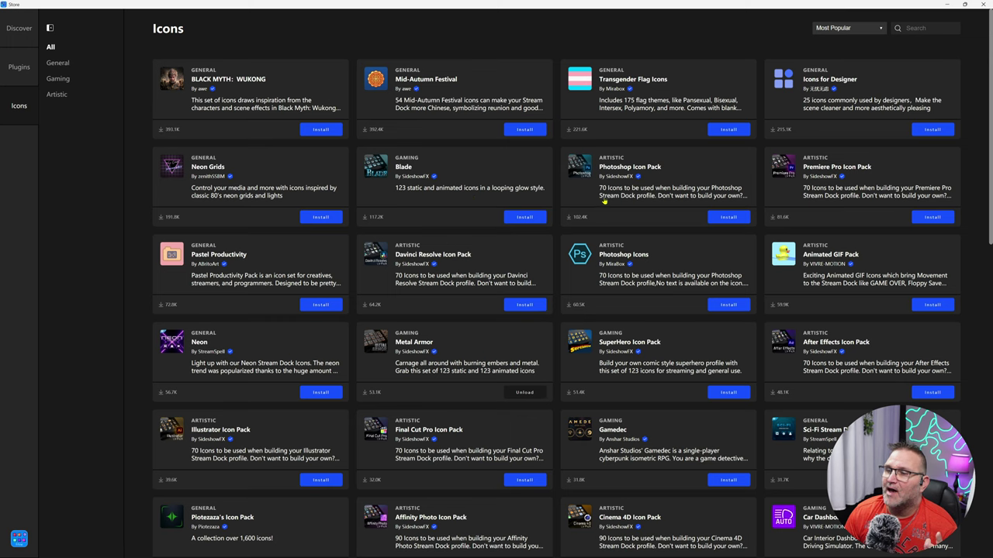
pyautogui.scroll(-1, 607, 199)
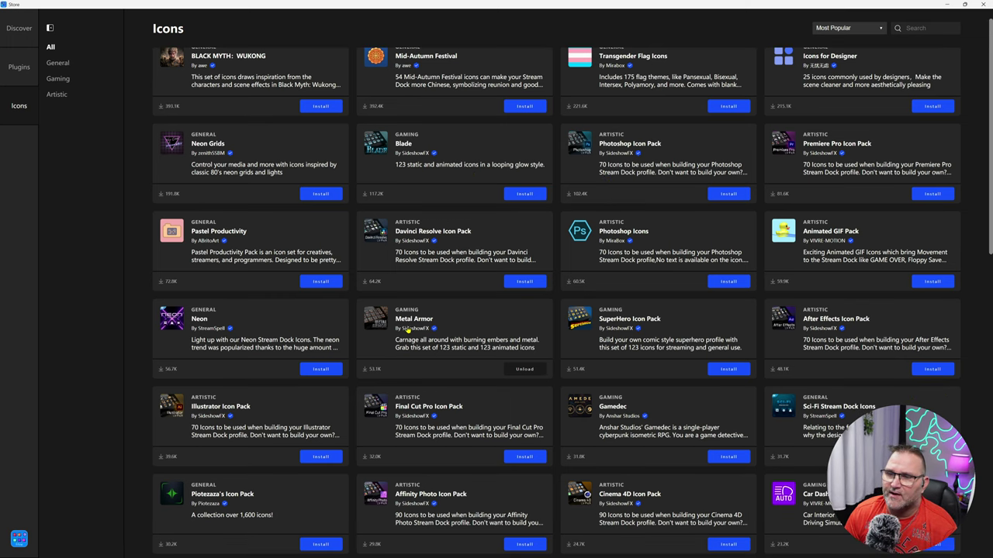
# Step: Open the Metal Armor icon pack's details, then close them
pyautogui.click(473, 325)
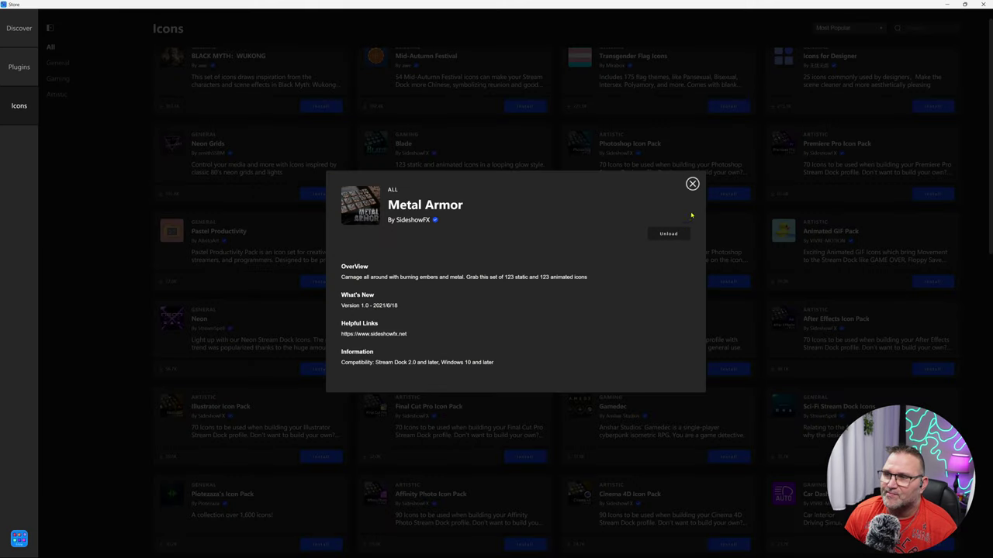
pyautogui.click(692, 183)
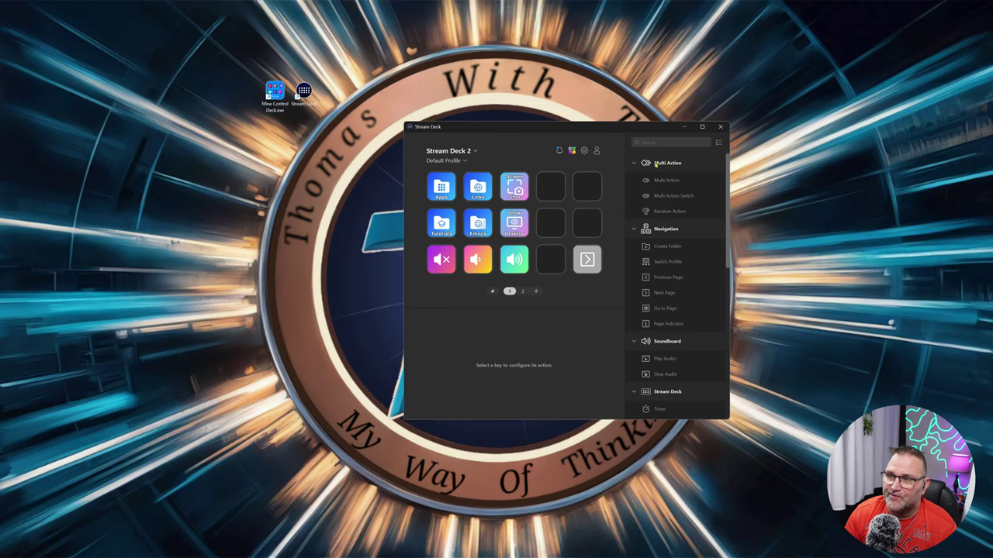
# Step: Maximize Stream Deck and collapse all action categories, from Navigation to Volume Controller
pyautogui.click(702, 127)
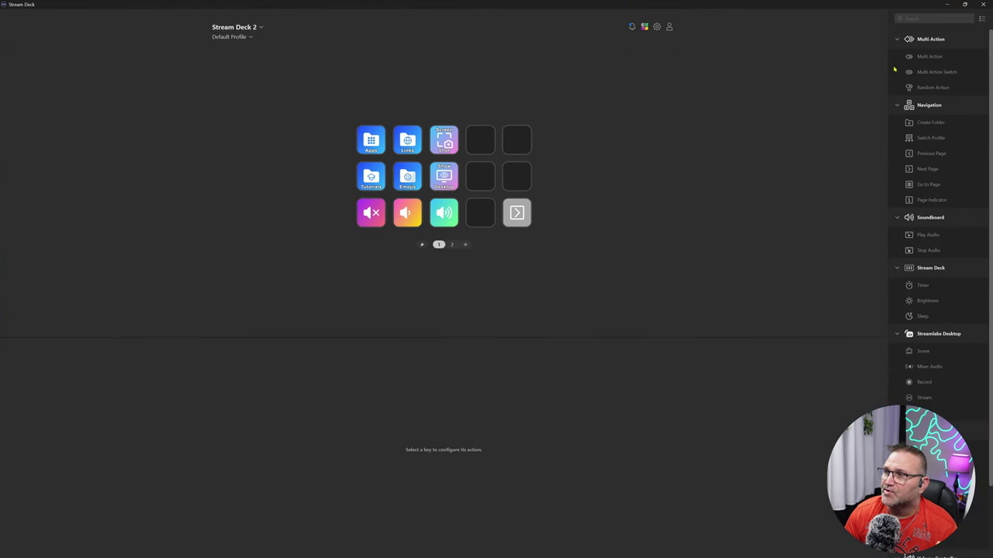
pyautogui.click(898, 104)
pyautogui.click(897, 38)
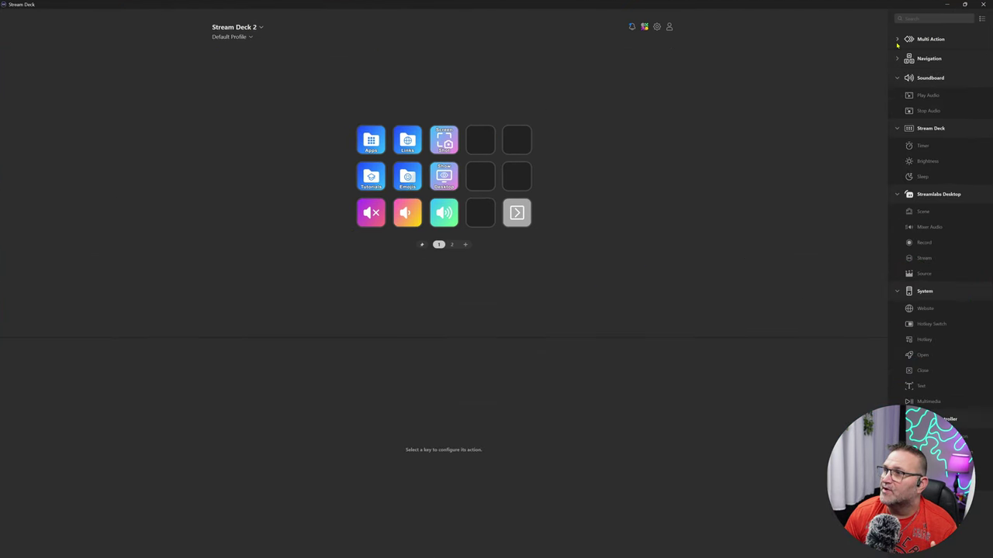
pyautogui.click(897, 129)
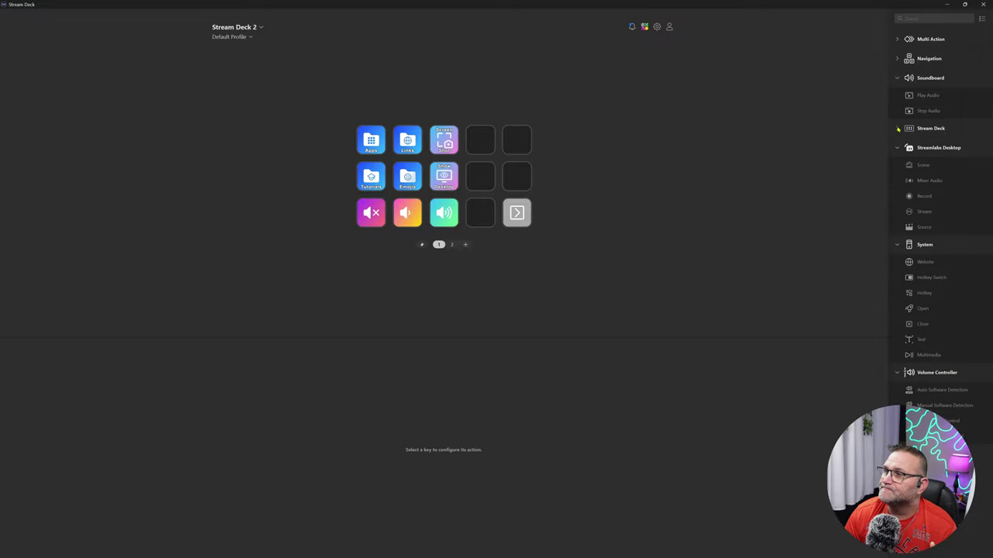
pyautogui.click(897, 78)
pyautogui.click(899, 116)
pyautogui.click(897, 136)
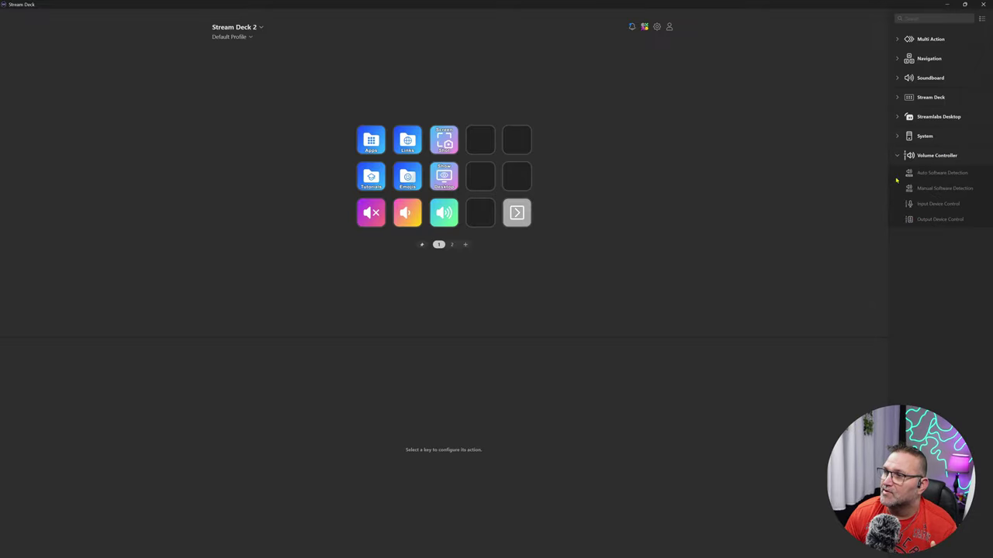
pyautogui.click(897, 155)
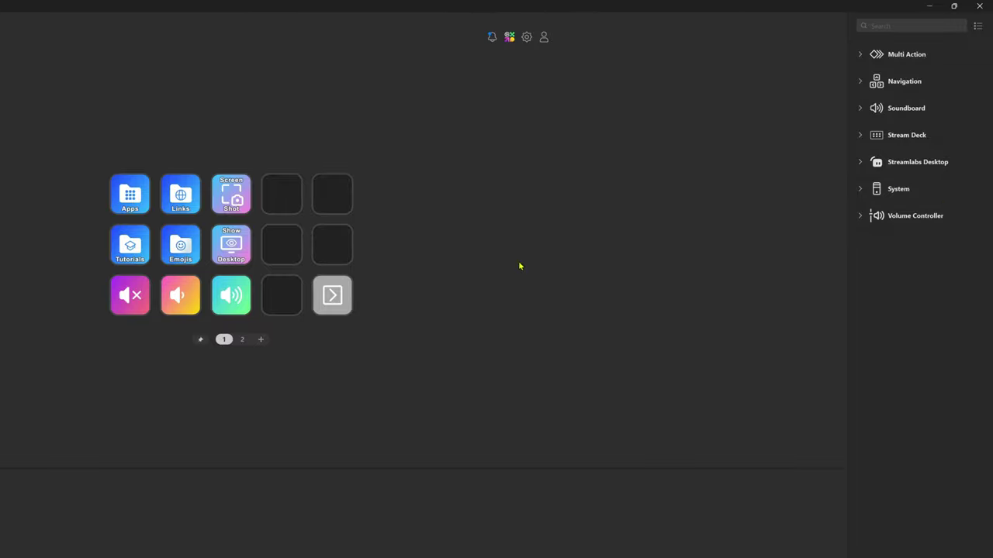
# Step: Select the Apps folder key (7 items) and briefly expand Navigation and Multi Action
pyautogui.click(140, 203)
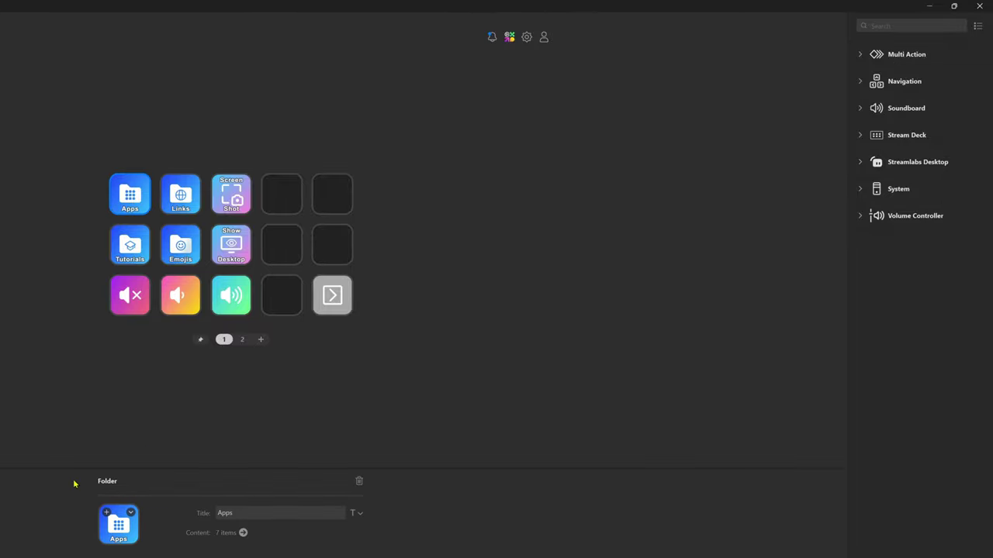
pyautogui.click(869, 81)
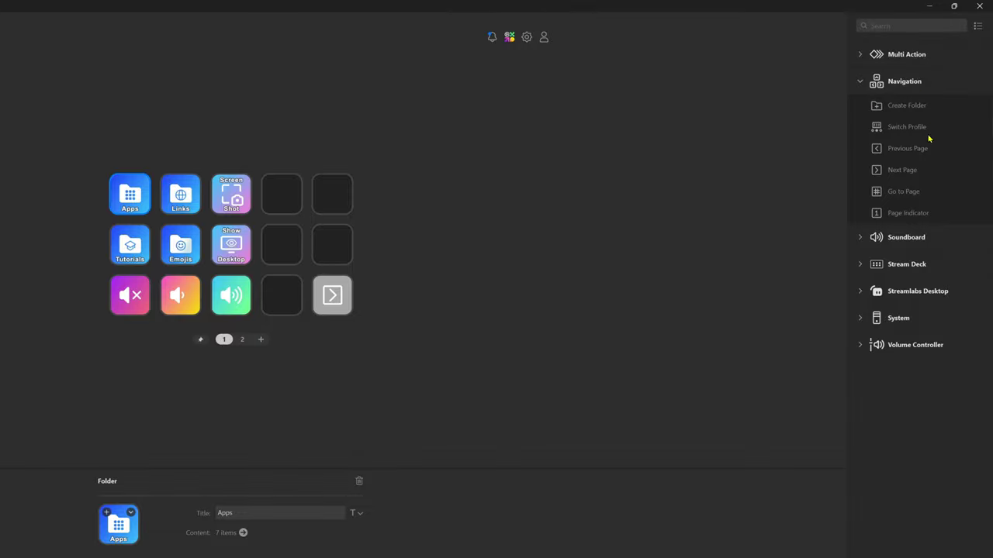
pyautogui.click(859, 82)
pyautogui.click(861, 56)
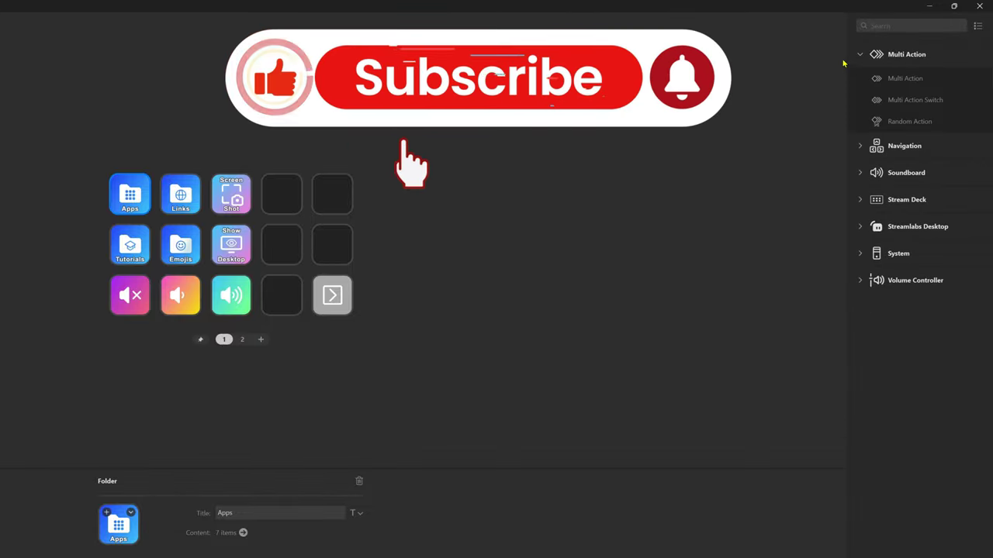
pyautogui.click(860, 55)
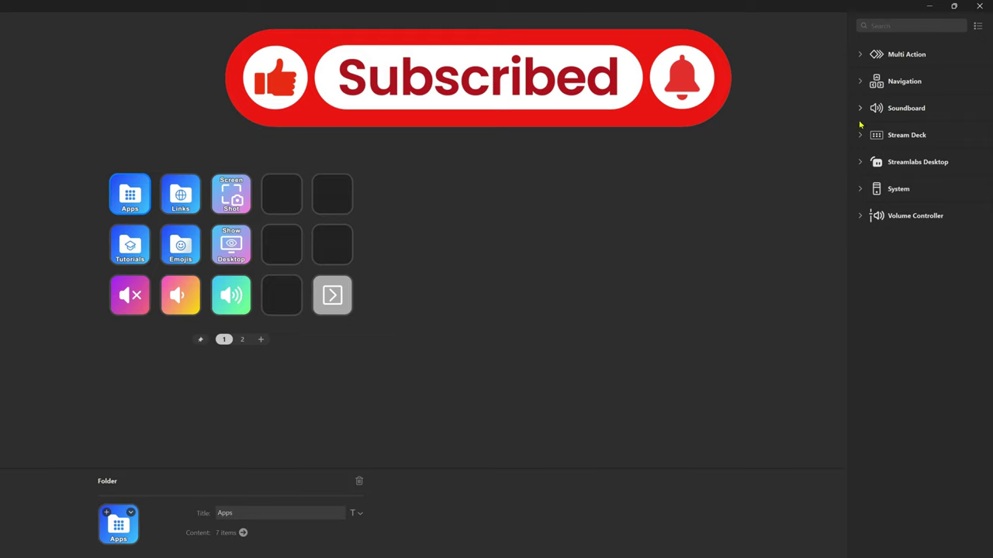
# Step: Add a bestbuy.com Website key to the empty top-row slot, test it, then delete it
pyautogui.click(861, 188)
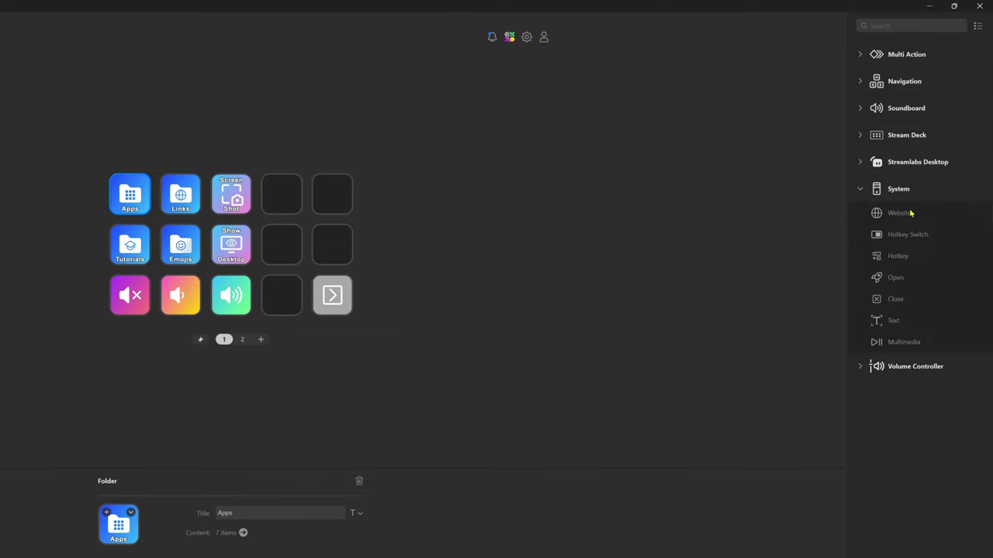
pyautogui.moveTo(897, 212); pyautogui.dragTo(281, 198)
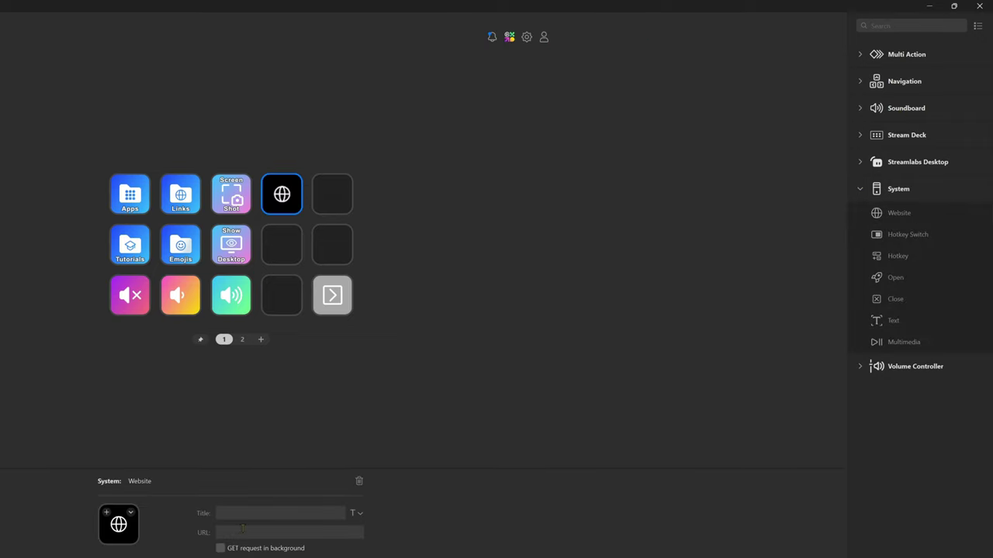
pyautogui.write('bestbuy.com')
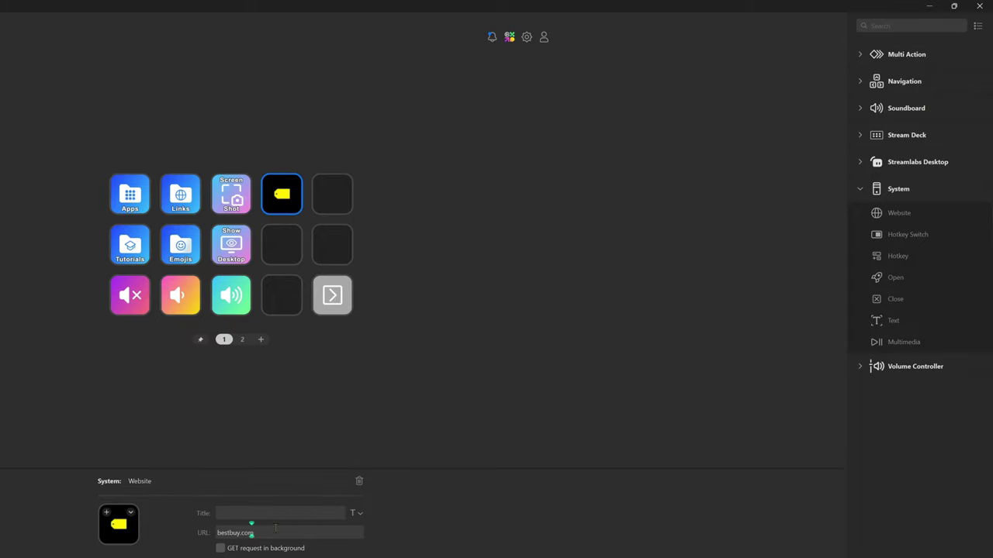
pyautogui.click(122, 526)
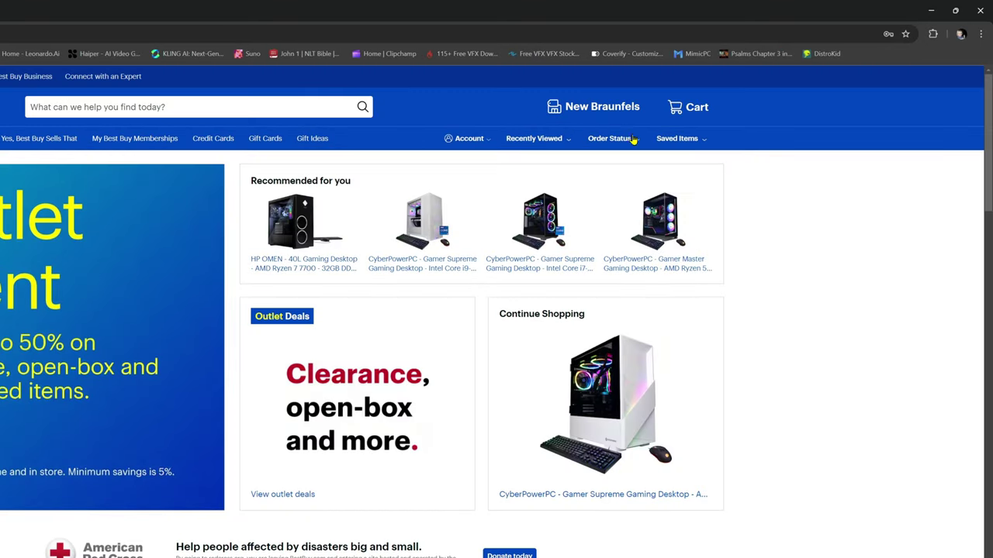
pyautogui.click(979, 10)
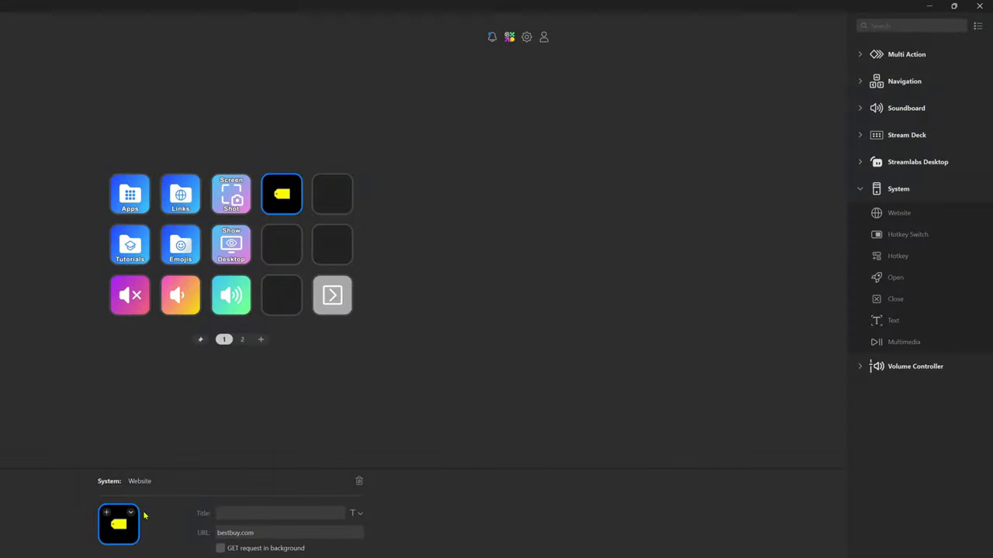
pyautogui.click(117, 534)
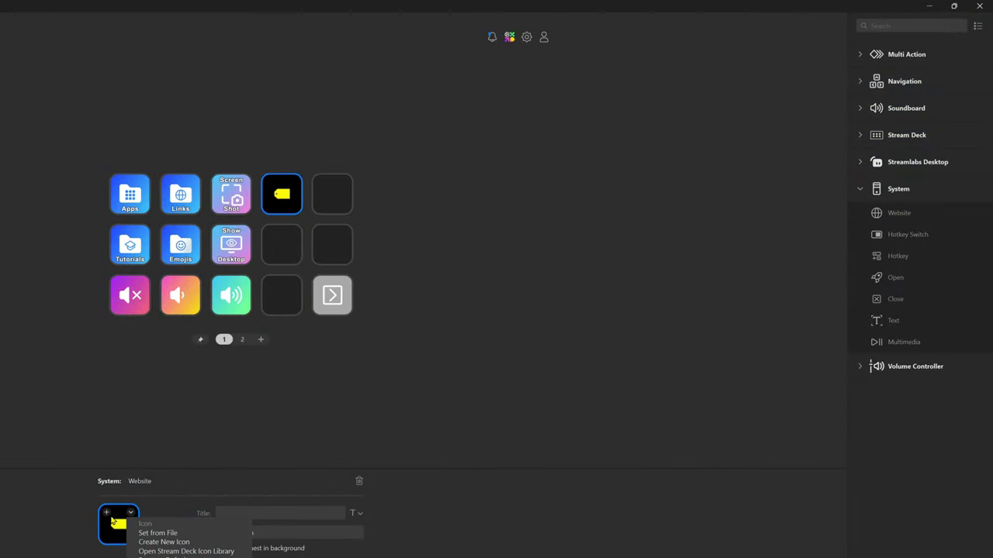
pyautogui.click(359, 482)
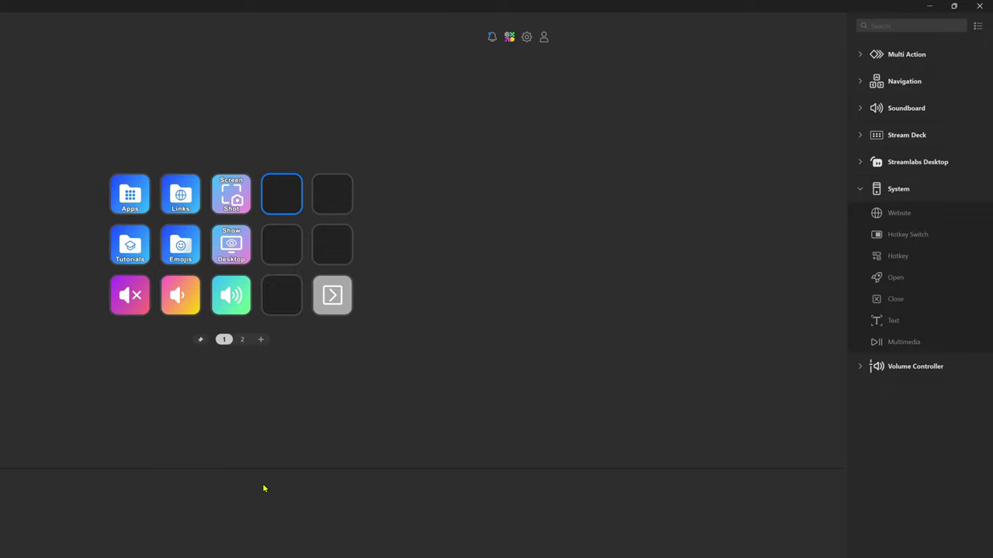
# Step: Check for a Stream Deck software update in Preferences and dismiss the up-to-date notice
pyautogui.click(527, 37)
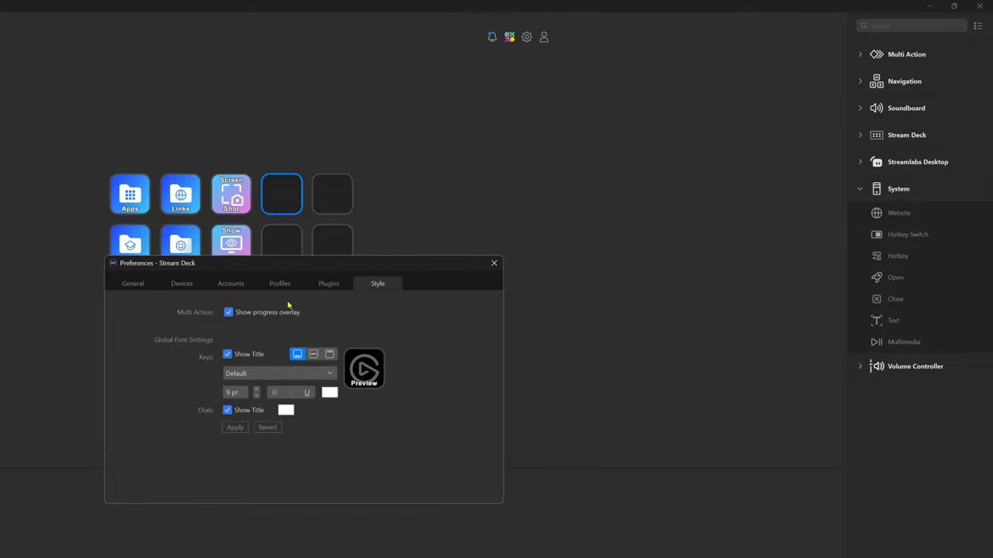
pyautogui.click(128, 286)
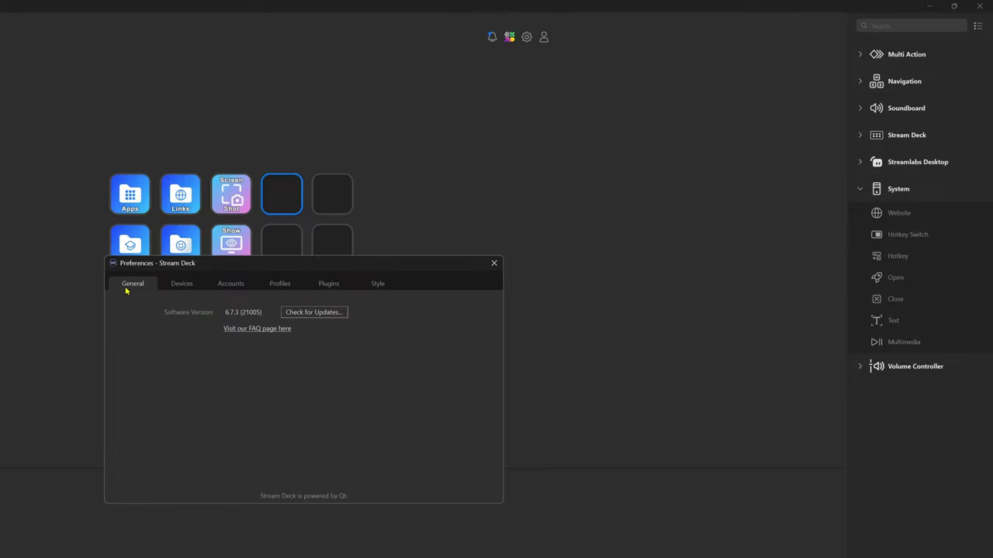
pyautogui.click(326, 314)
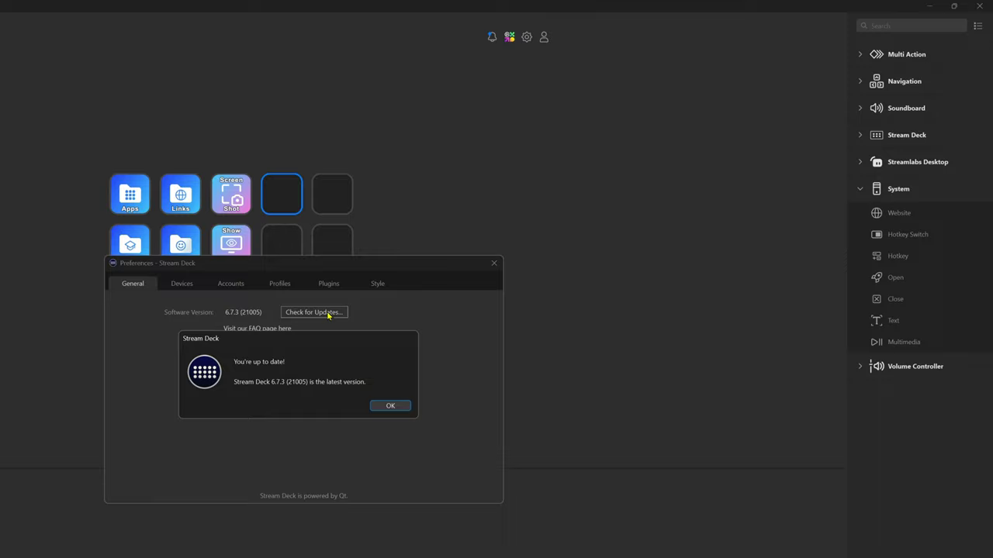
pyautogui.click(400, 407)
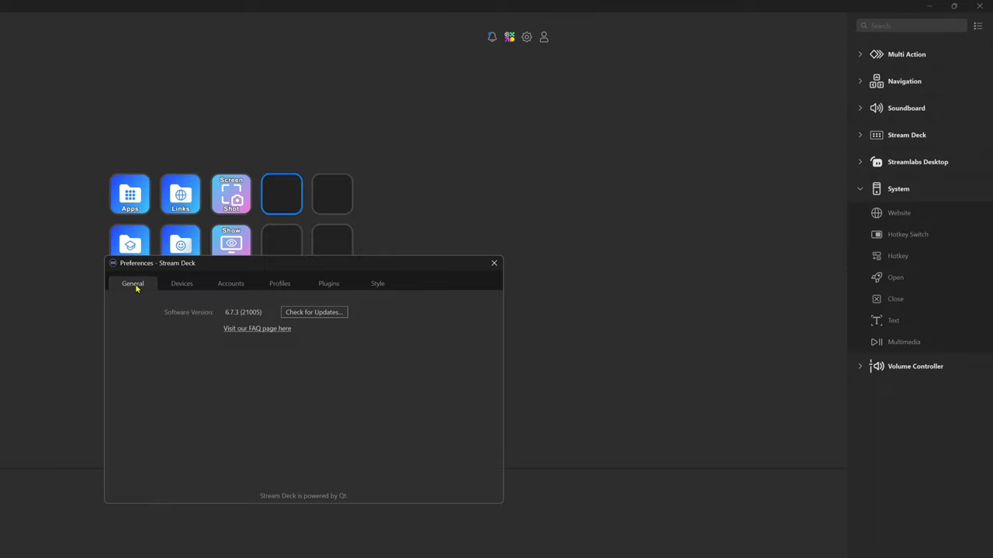
# Step: Look through the Devices, Advanced, Accounts, Profiles, Plugins and Style pages, then close Preferences
pyautogui.click(179, 285)
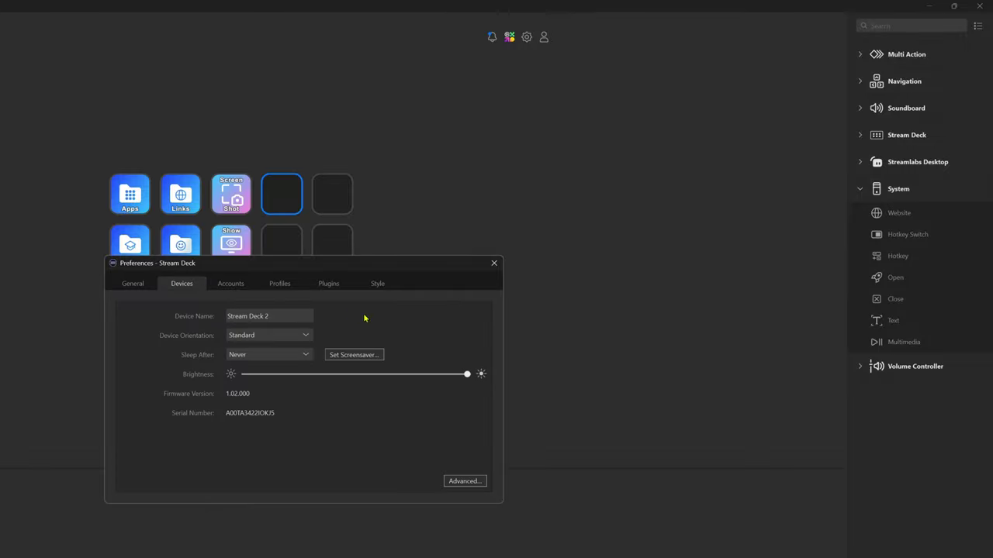
pyautogui.click(465, 481)
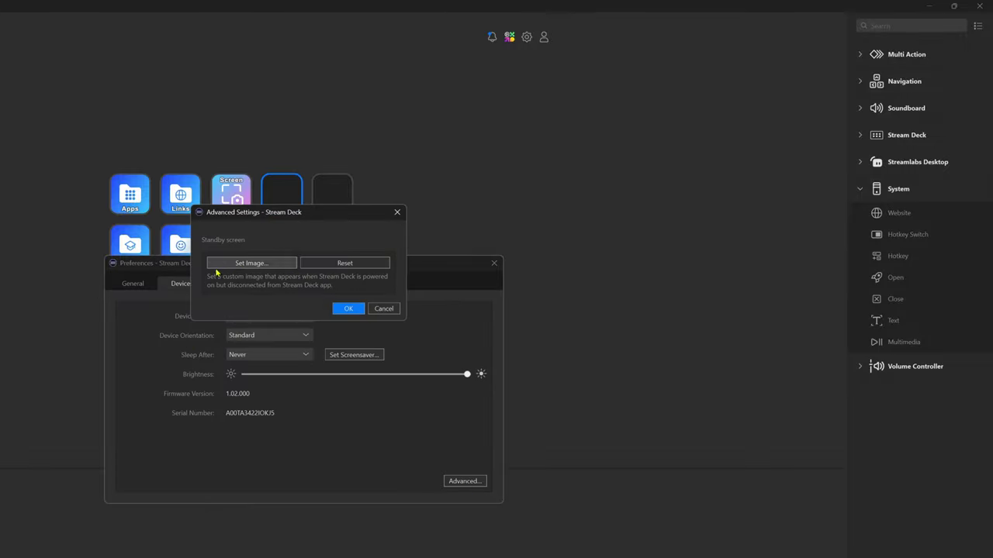
pyautogui.click(383, 308)
pyautogui.click(240, 284)
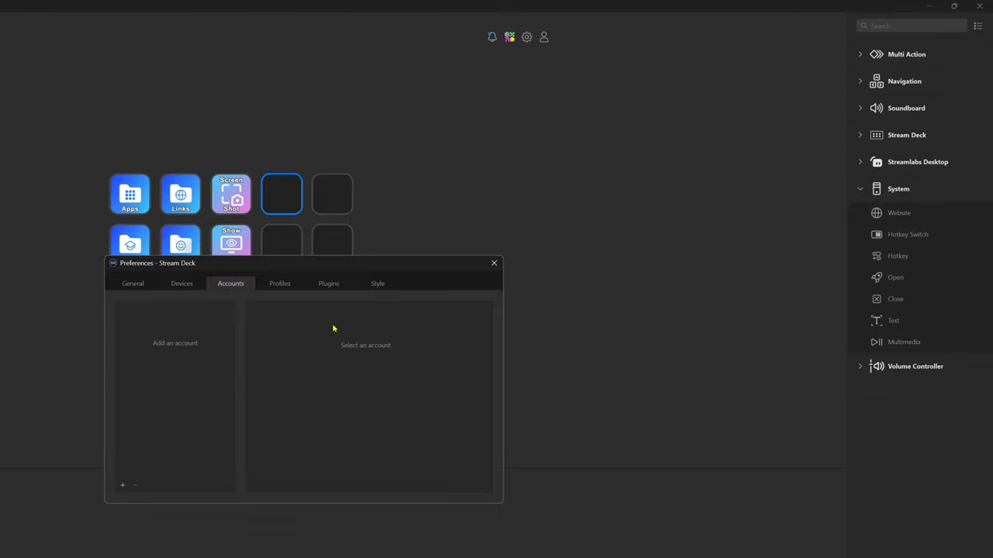
pyautogui.click(279, 284)
pyautogui.click(326, 286)
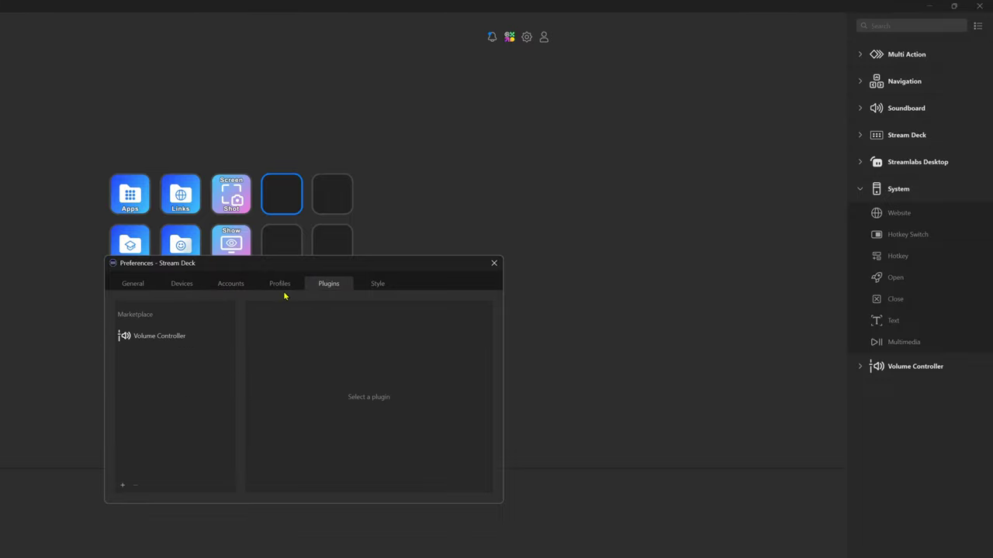
pyautogui.click(377, 284)
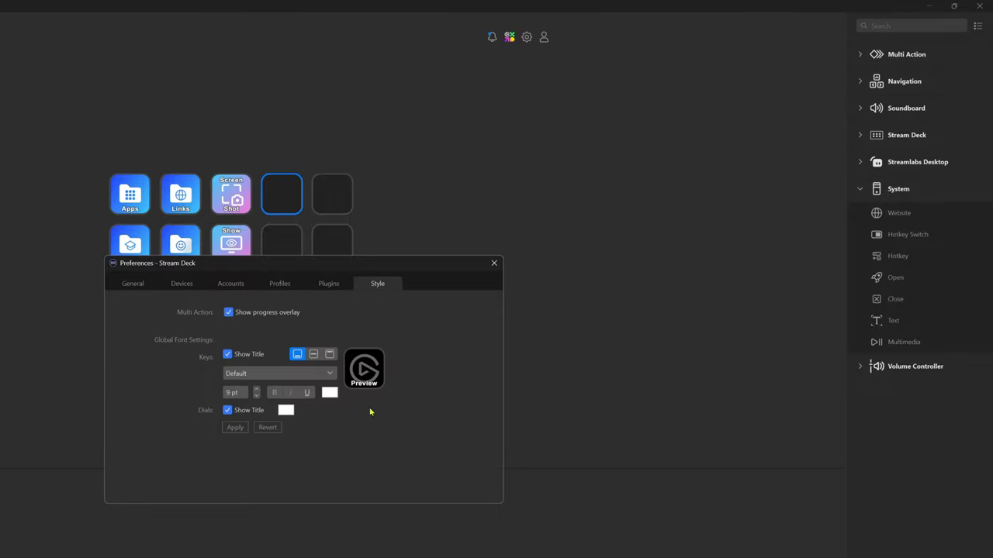
pyautogui.click(181, 284)
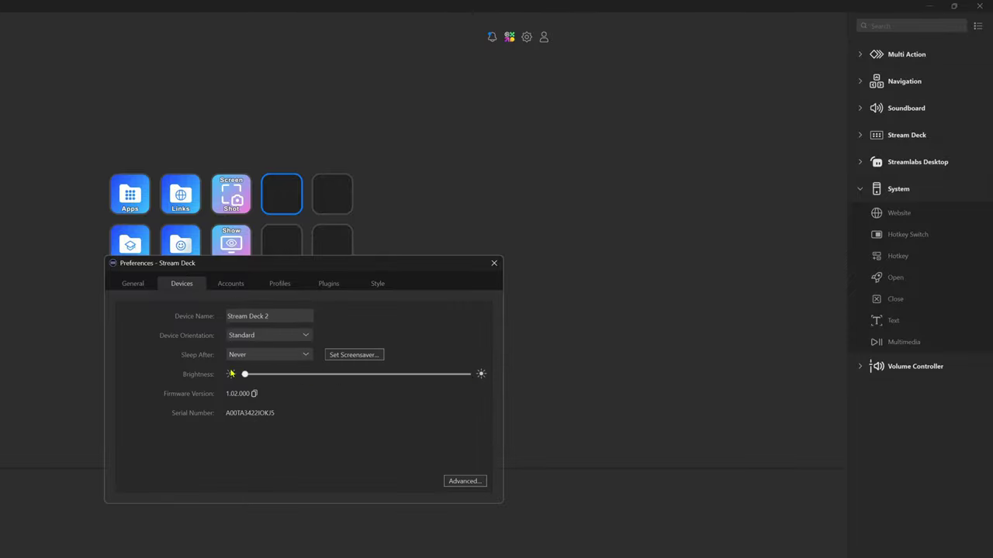
pyautogui.click(494, 264)
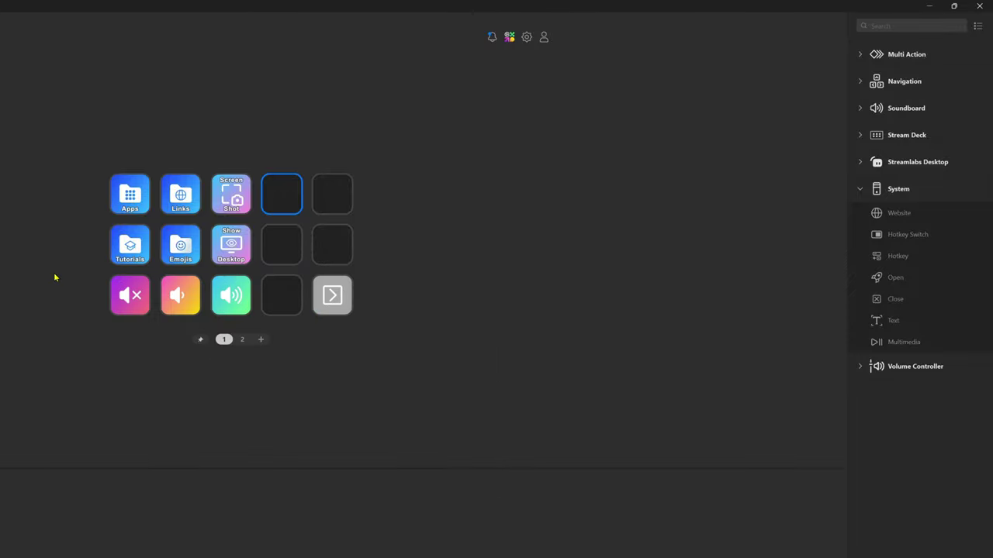
# Step: Open the Elgato Marketplace's Stream Deck plugins listing
pyautogui.click(509, 38)
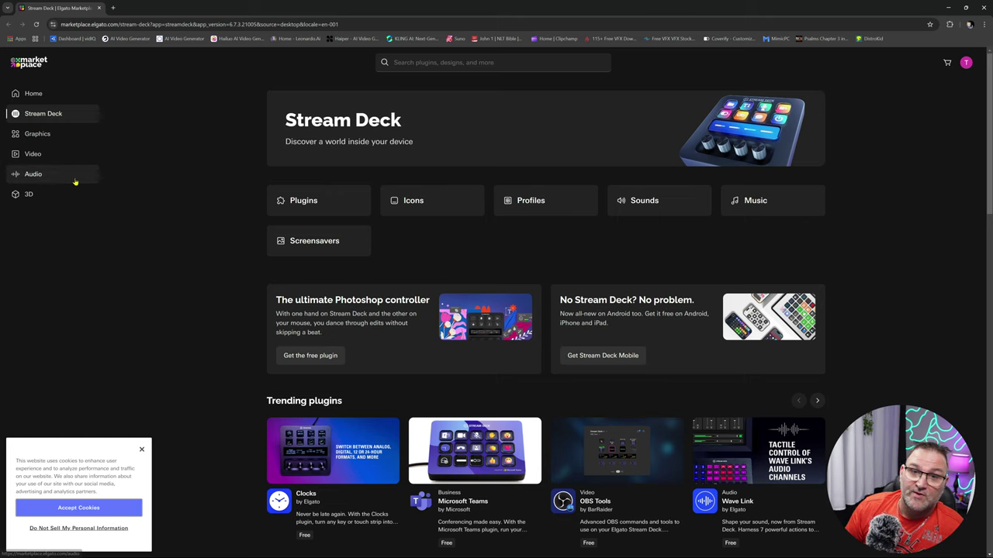
pyautogui.click(309, 200)
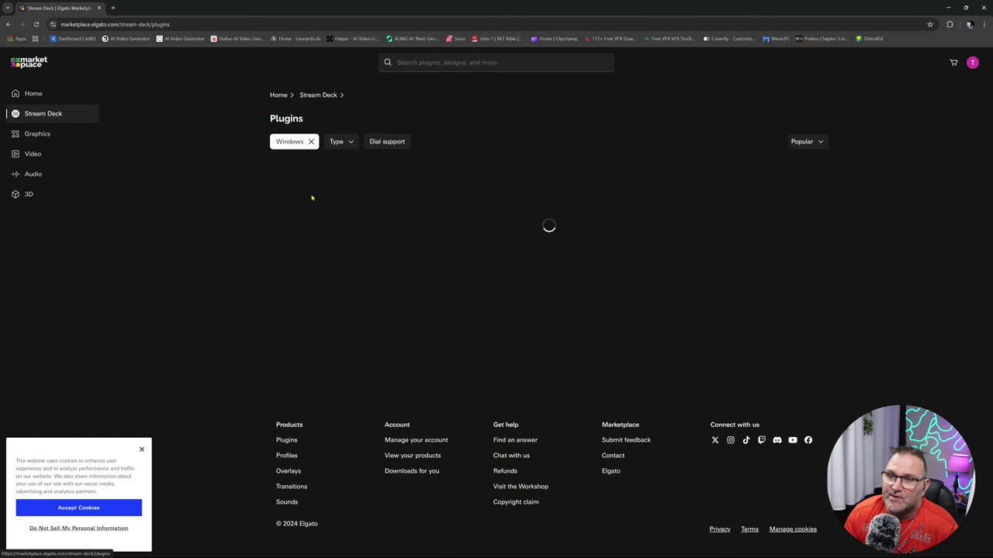
pyautogui.scroll(-8, 871, 305)
pyautogui.scroll(-12, 861, 322)
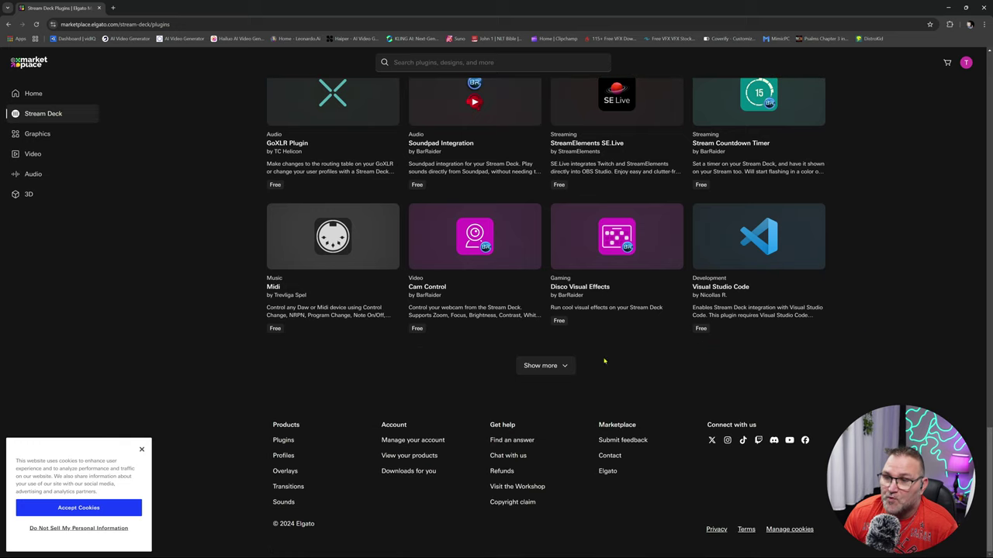
# Step: Load more plugins, browse them, then go back and reopen the Windows plugins listing
pyautogui.click(546, 365)
pyautogui.scroll(-7, 806, 344)
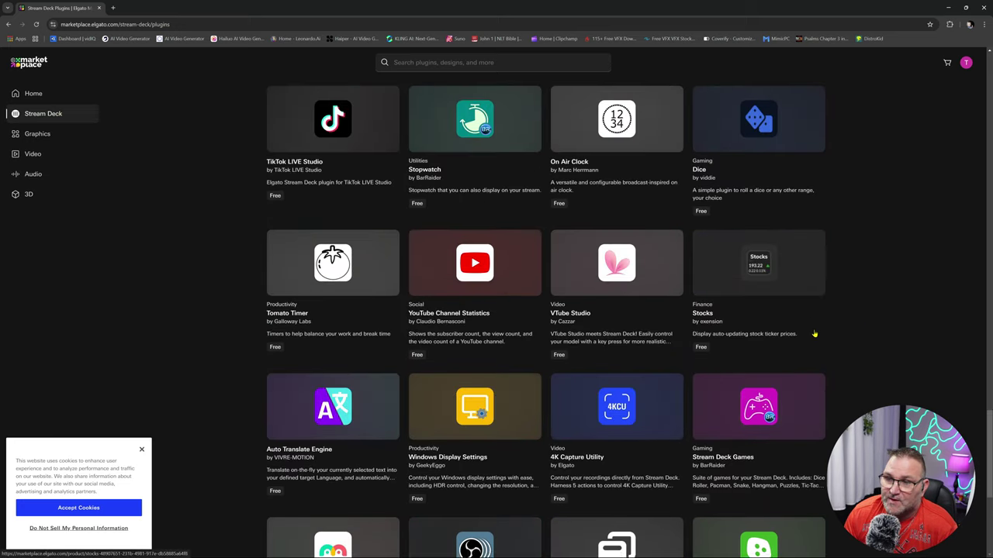
pyautogui.scroll(-4, 811, 334)
pyautogui.scroll(8, 795, 339)
pyautogui.scroll(20, 794, 323)
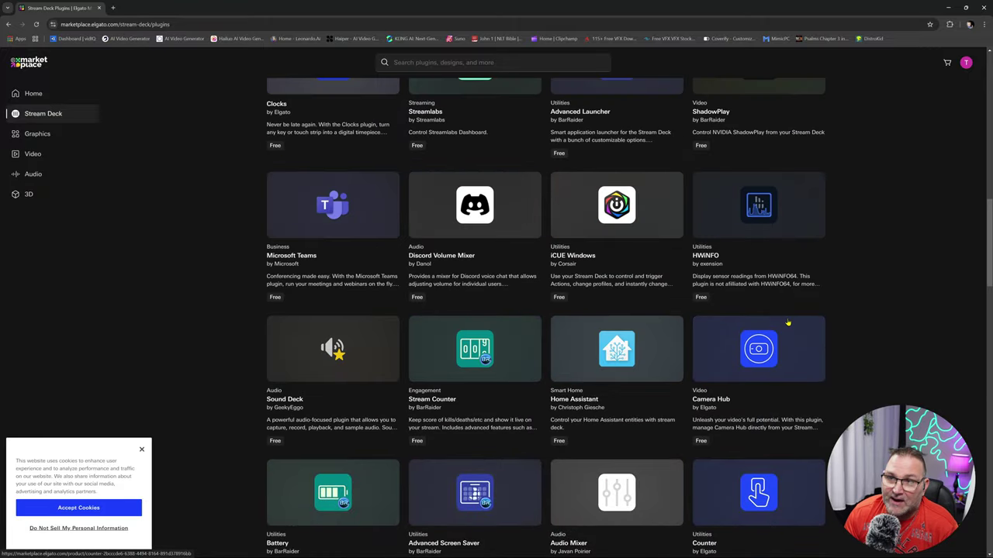
pyautogui.scroll(-3, 777, 318)
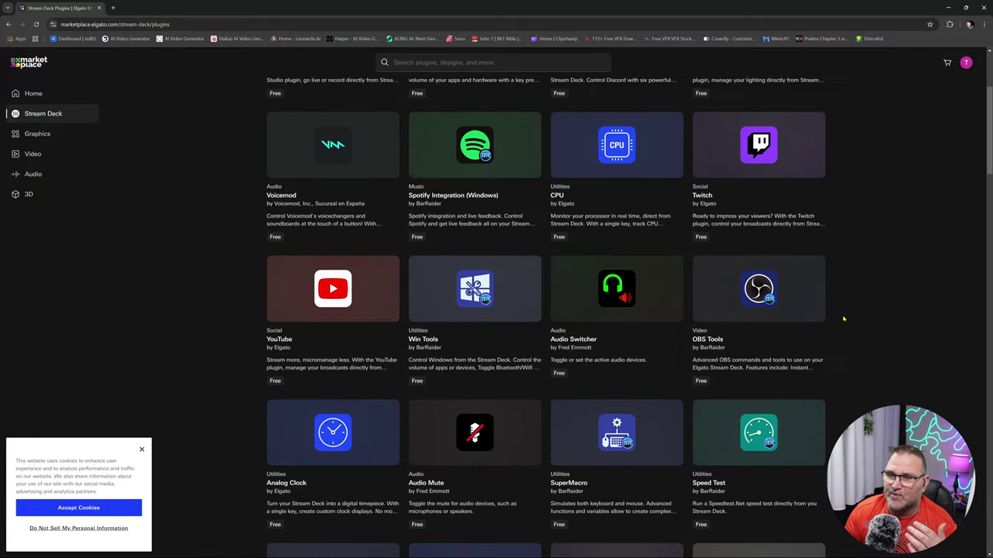
pyautogui.scroll(3, 838, 320)
pyautogui.moveTo(813, 318)
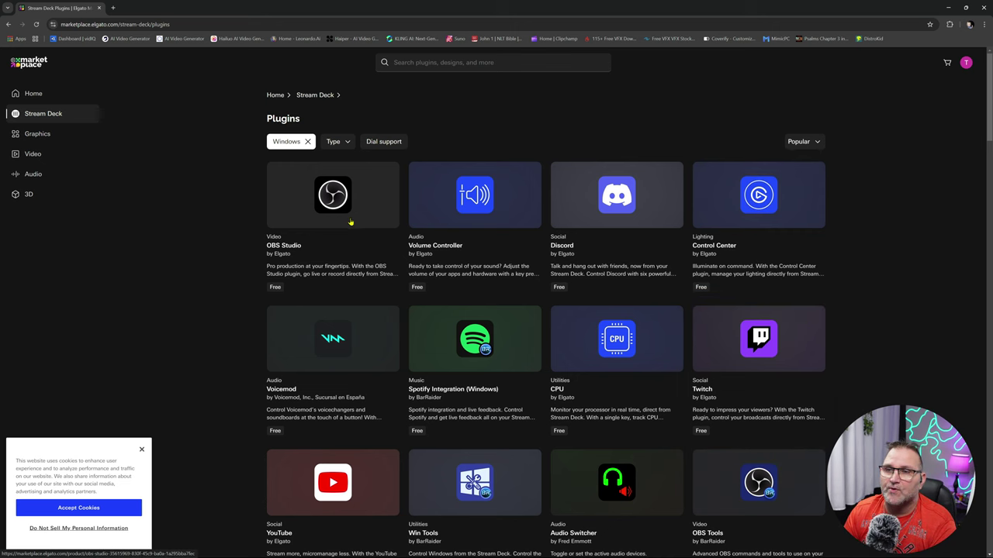
pyautogui.hotkey('alt', 'Left')
pyautogui.hotkey('alt', 'Left')
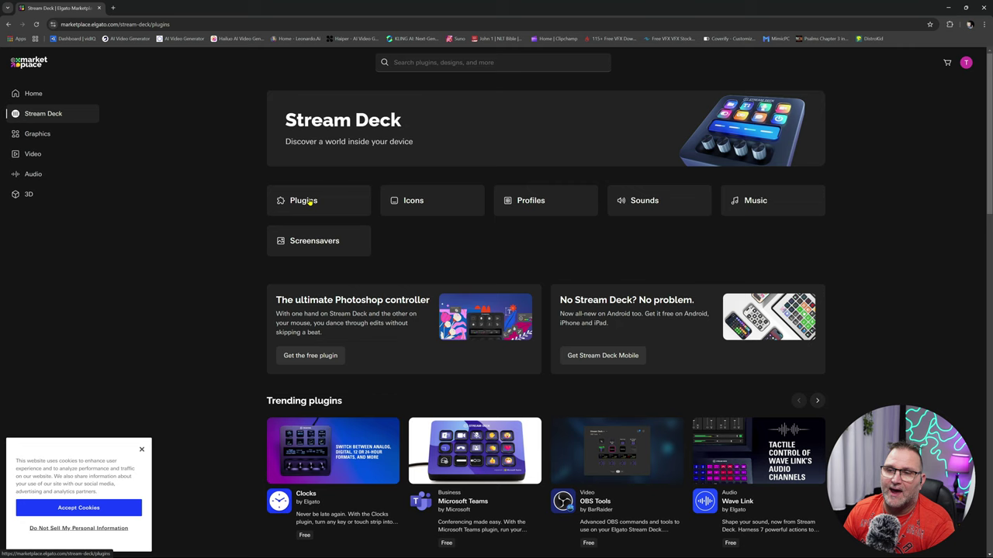
pyautogui.click(309, 202)
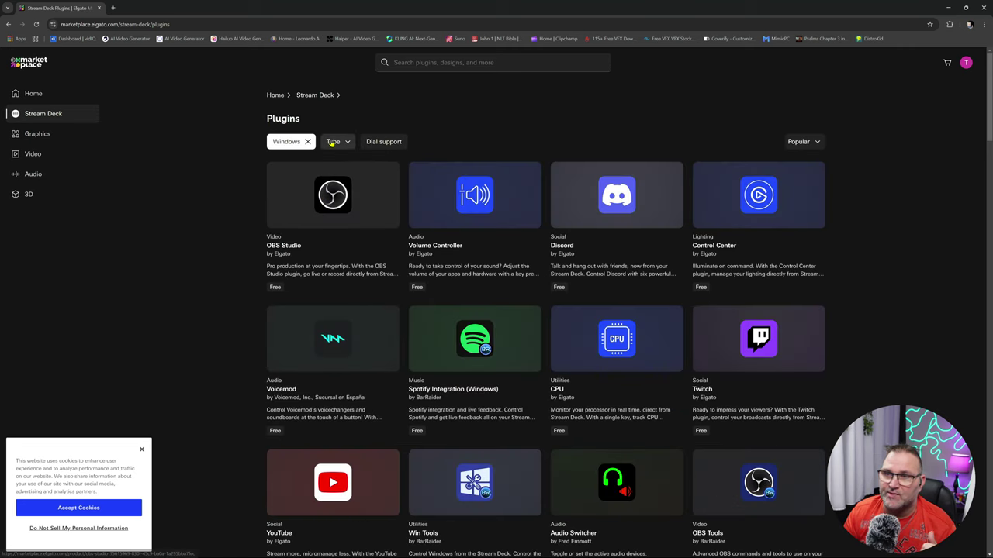
# Step: Return to the Stream Deck marketplace and browse the icon packs listing
pyautogui.hotkey('alt', 'Left')
pyautogui.click(413, 201)
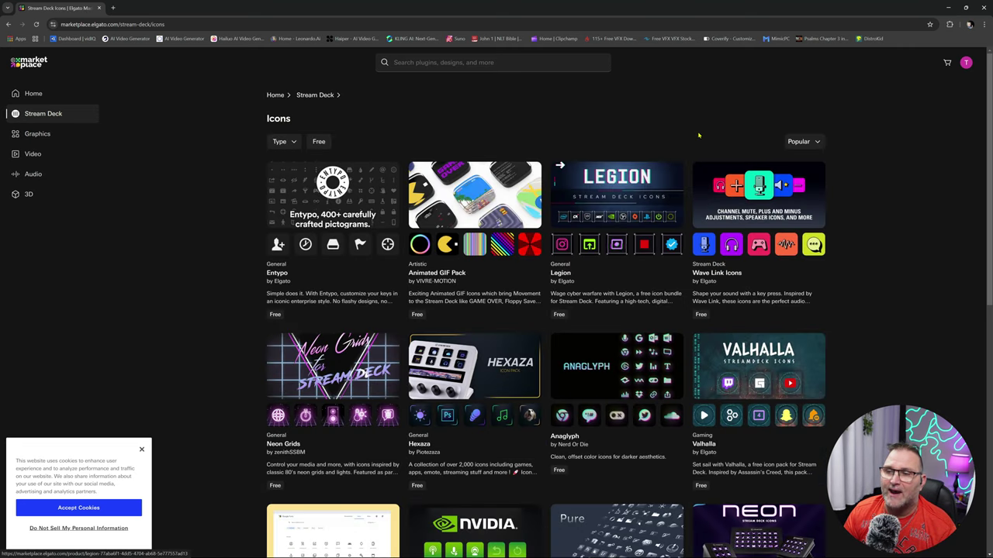
pyautogui.scroll(-6, 855, 280)
pyautogui.scroll(6, 736, 230)
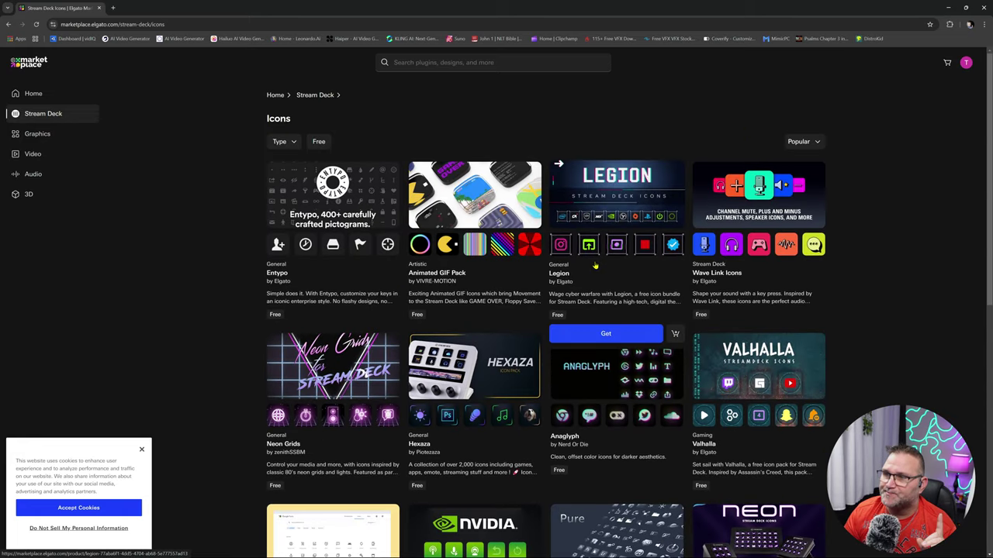
pyautogui.scroll(-4, 682, 265)
pyautogui.scroll(-3, 683, 265)
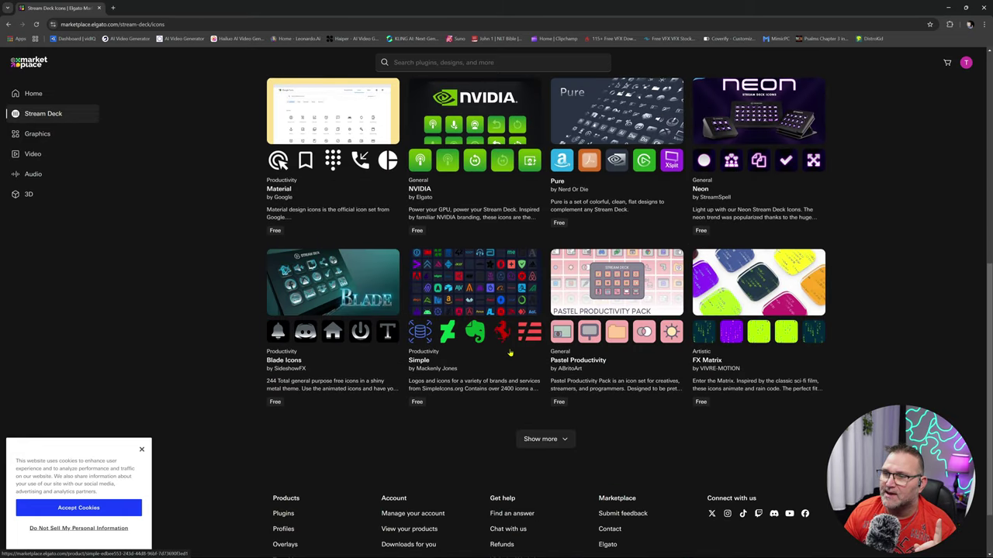
# Step: Load more icon packs and open the Metal Armor Icons product page
pyautogui.click(533, 423)
pyautogui.scroll(-8, 767, 373)
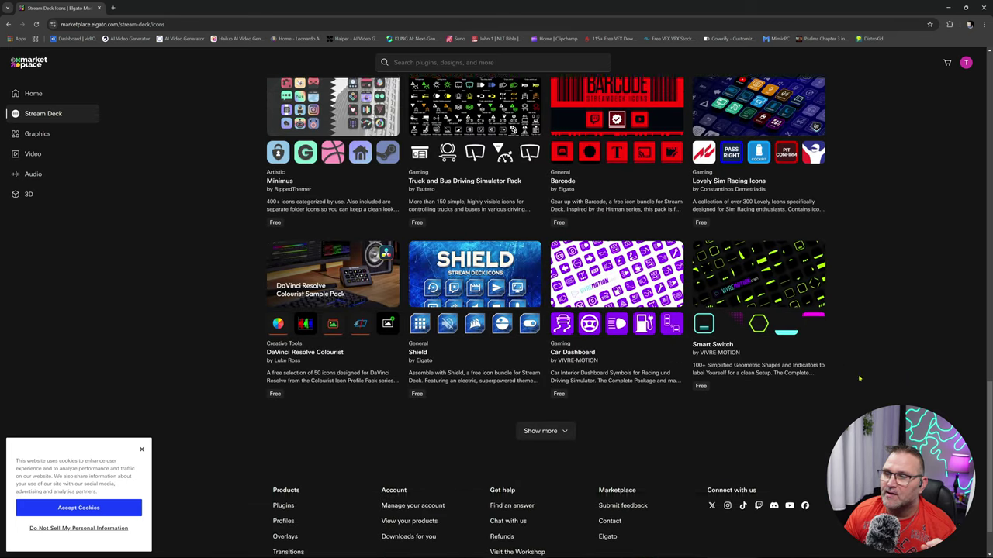
pyautogui.click(544, 431)
pyautogui.scroll(-3, 545, 310)
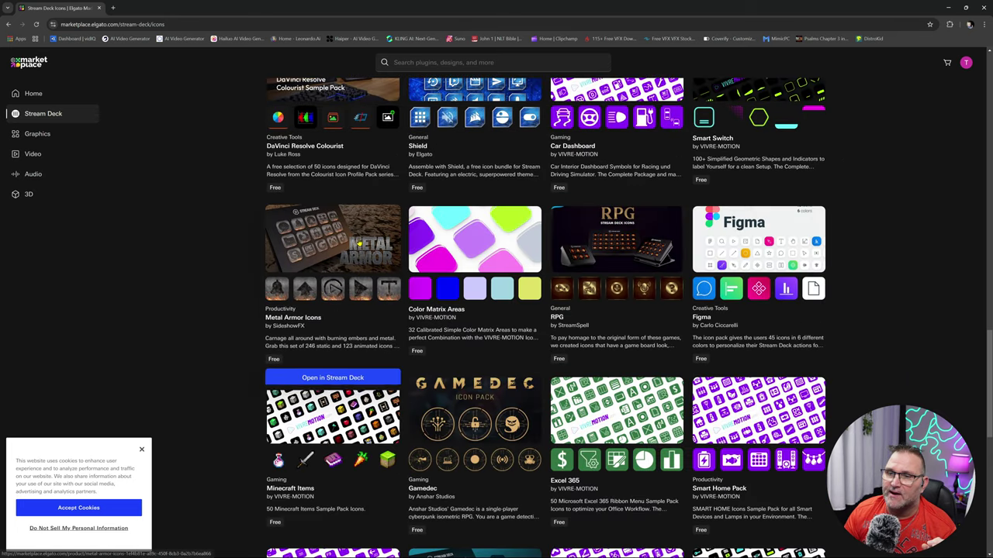
pyautogui.click(334, 264)
pyautogui.scroll(-2, 554, 266)
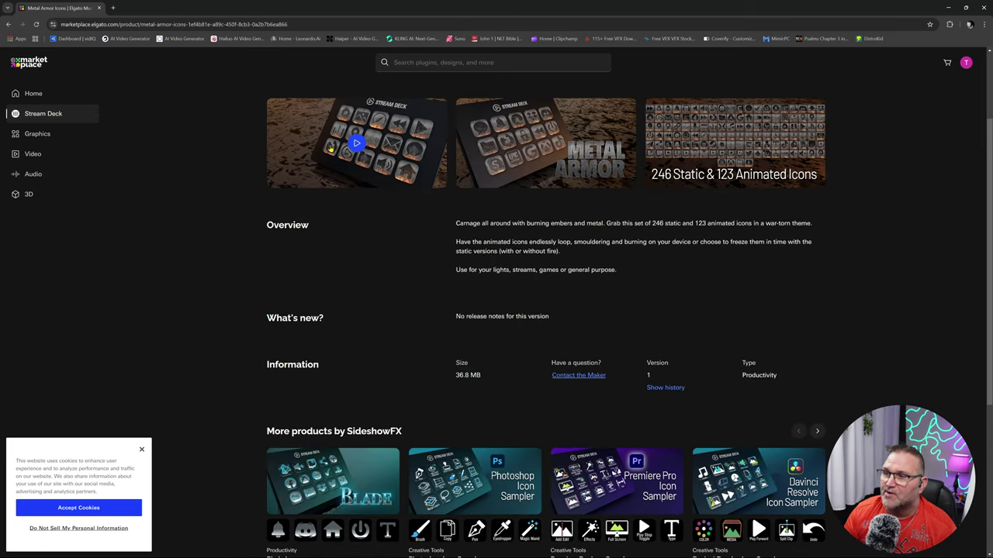
pyautogui.click(736, 153)
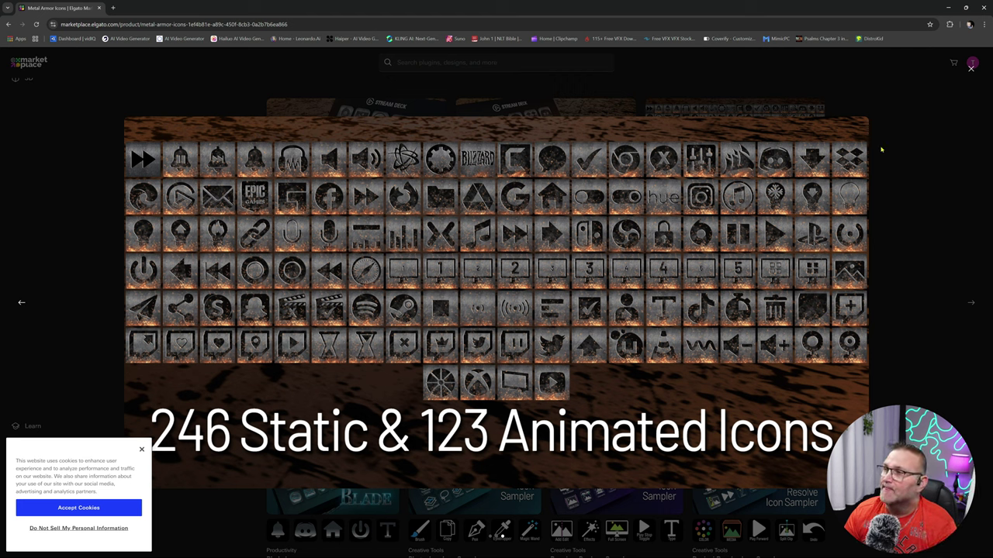
pyautogui.click(971, 68)
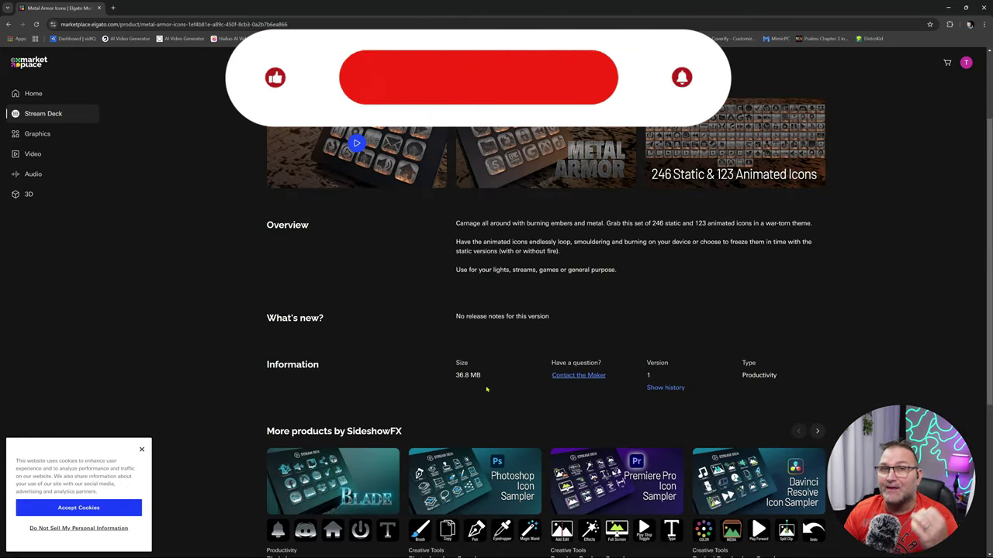
pyautogui.scroll(-1, 556, 371)
pyautogui.scroll(2, 556, 371)
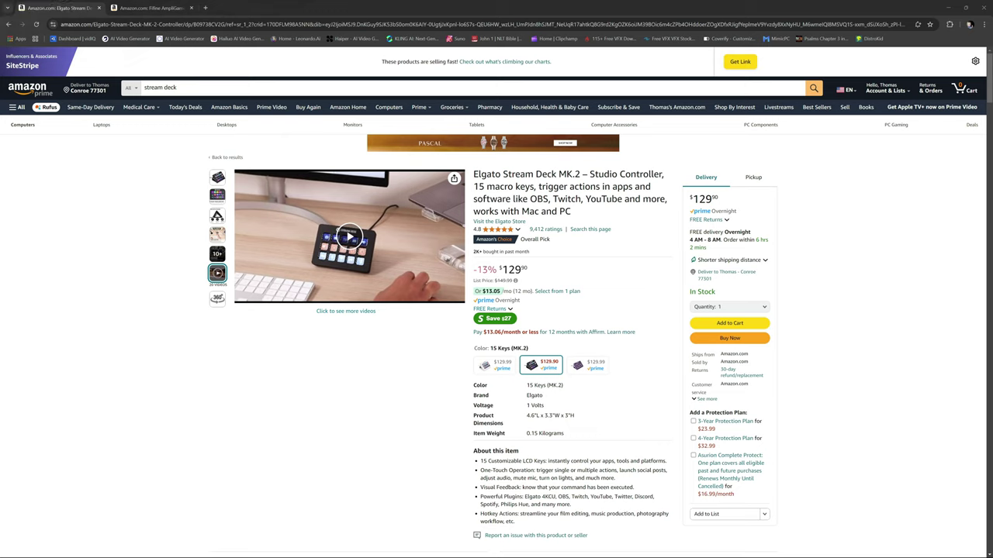
# Step: Switch to the Fifine AmpliGame 15-key stream controller listing priced at $83.61
pyautogui.moveTo(218, 198)
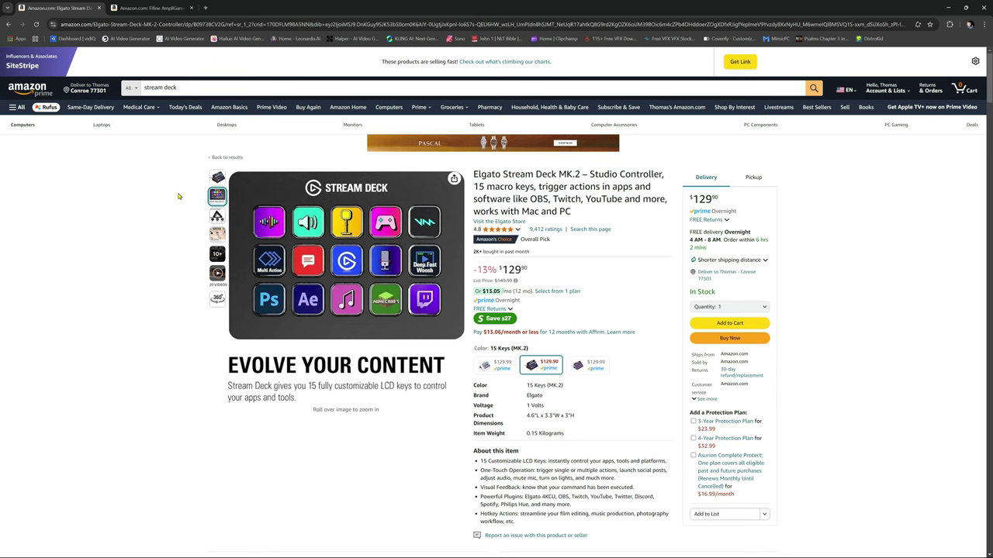
pyautogui.hotkey('ctrl', 'Tab')
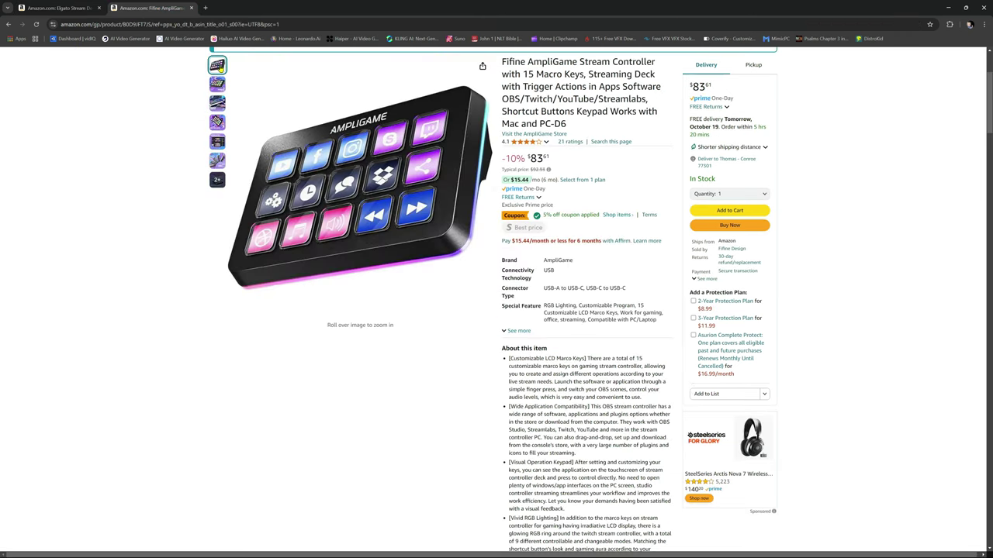
# Step: Display the AmpliGame listing's fourth product image, 'Grow Your Content'
pyautogui.moveTo(217, 122)
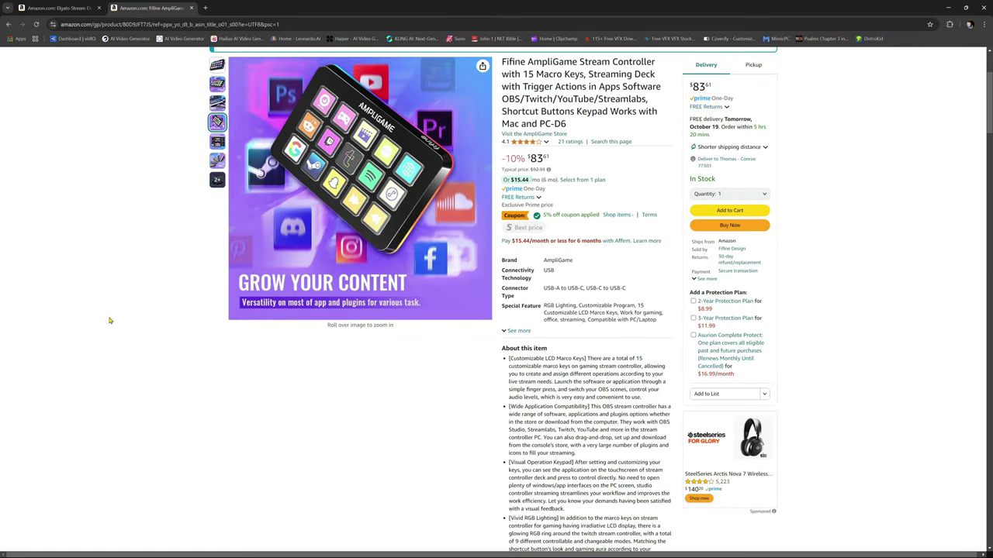